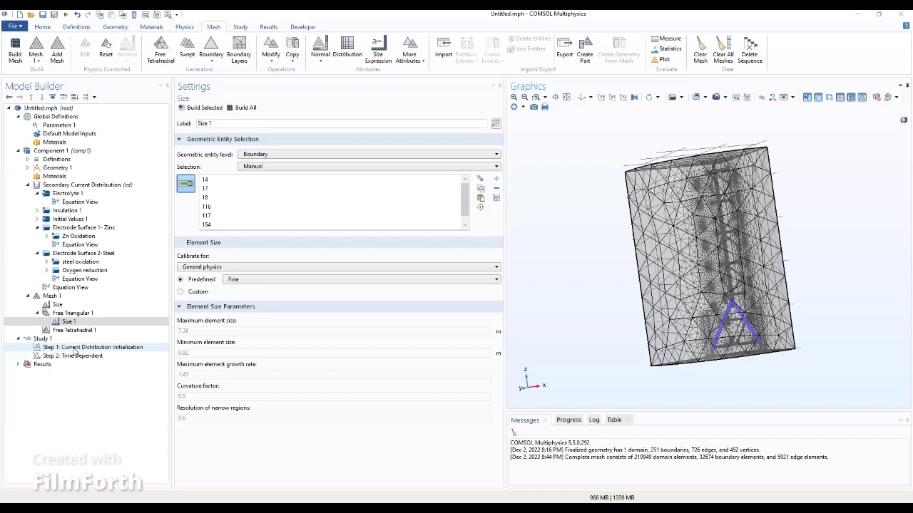
# Set the current distribution type of the Current Distribution Initialization study step to Secondary
pyautogui.click(75, 349)
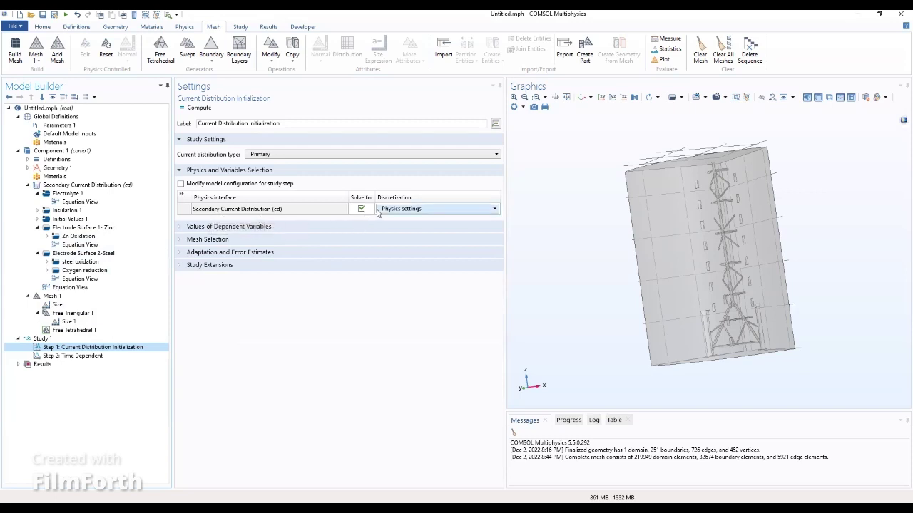
pyautogui.click(291, 155)
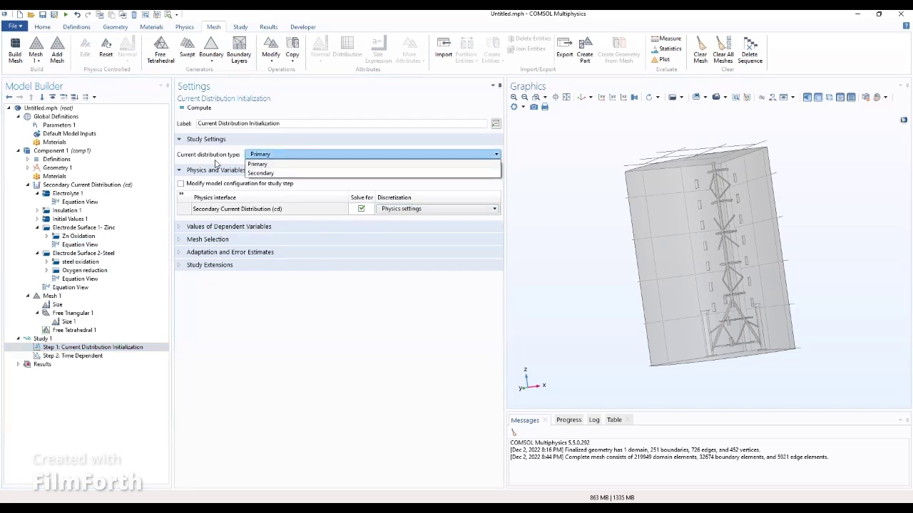
pyautogui.click(263, 174)
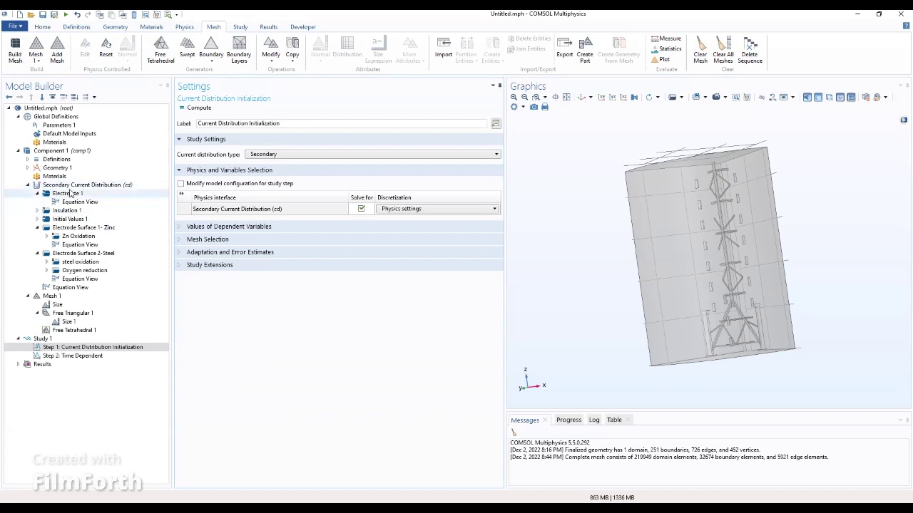
# Set the time unit of the Time Dependent study step to d and compute the study
pyautogui.click(81, 357)
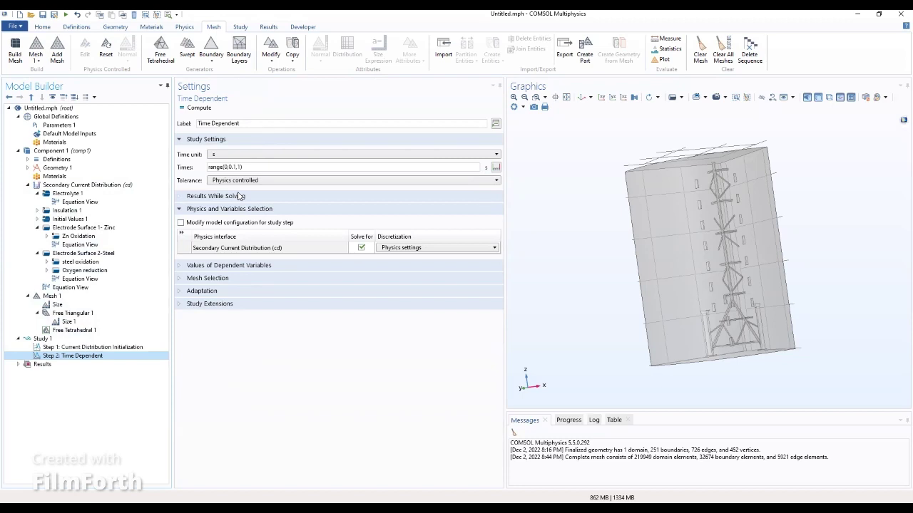
pyautogui.click(246, 155)
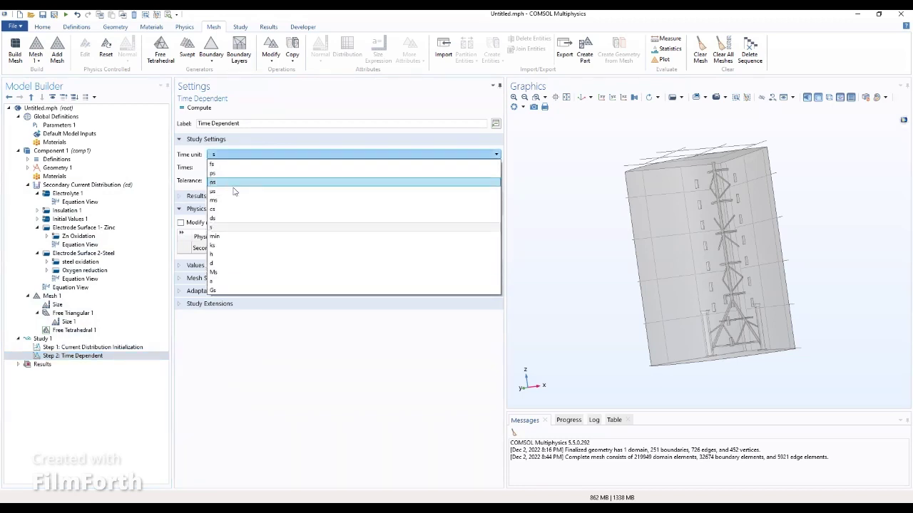
pyautogui.click(221, 264)
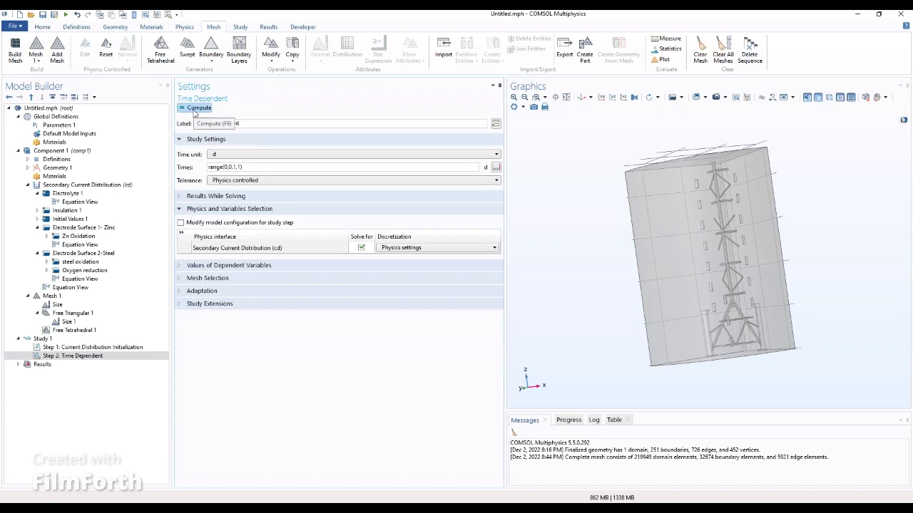
pyautogui.click(194, 110)
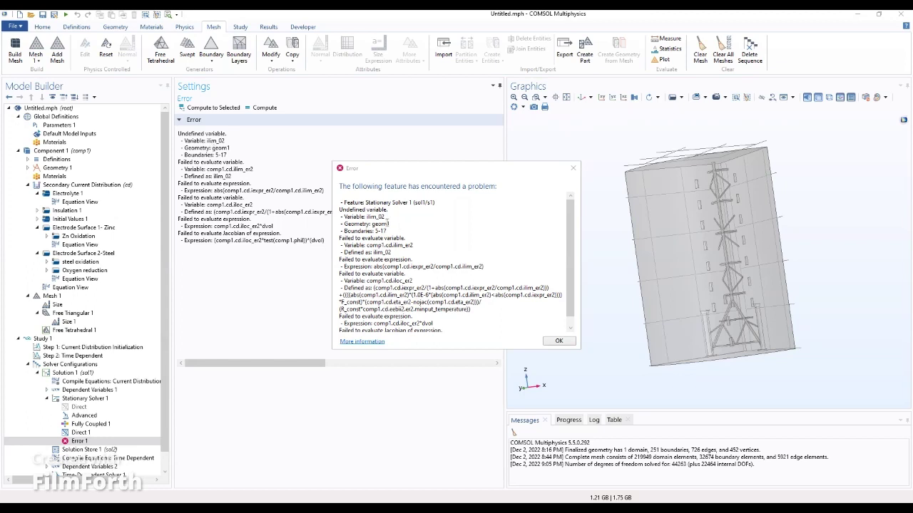
# Dismiss the error, correct the Oxygen reduction limiting current density to ilim_O2, and compute the study again
pyautogui.click(559, 341)
pyautogui.click(79, 272)
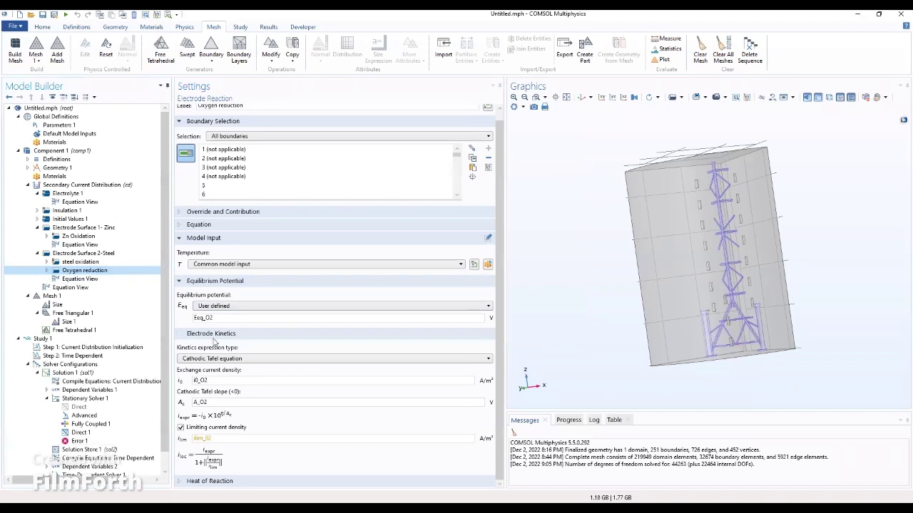
pyautogui.click(208, 439)
pyautogui.write('O2')
pyautogui.click(78, 443)
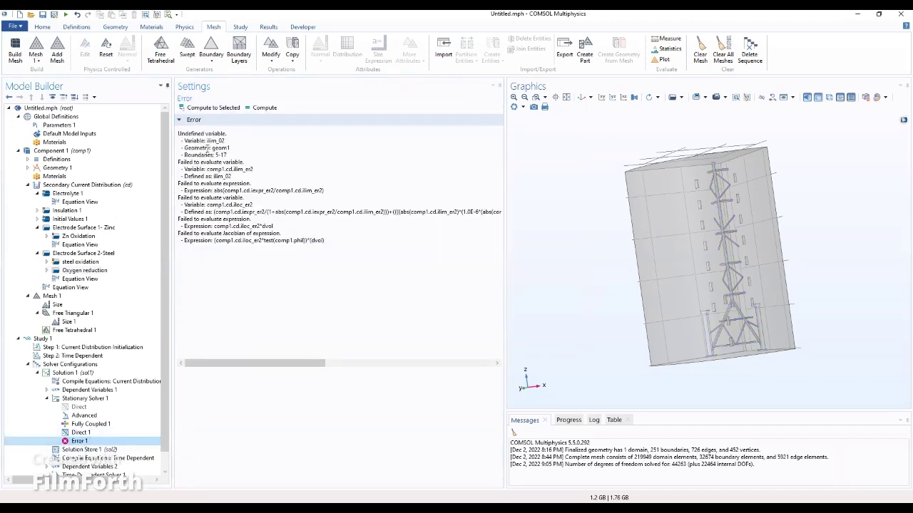
pyautogui.click(261, 107)
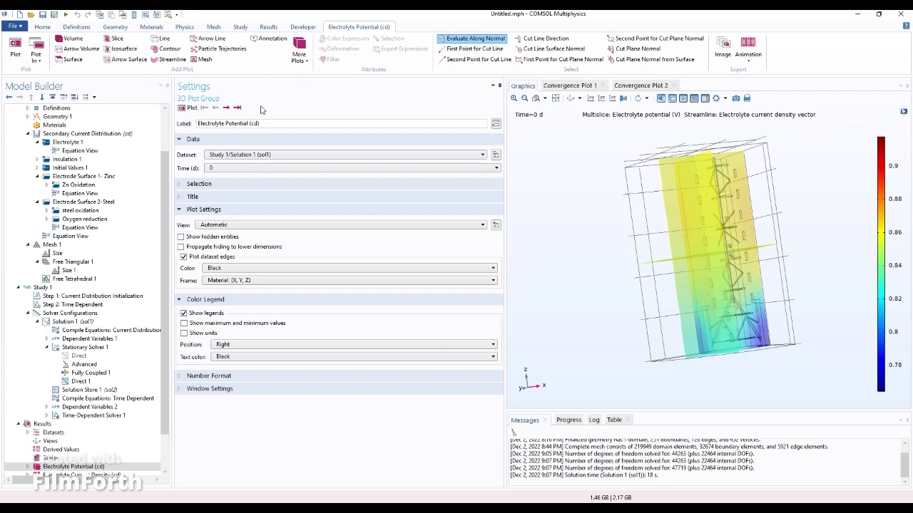
# Examine the Electrolyte Potential plot of the tower from different angles with the whole model in view
pyautogui.moveTo(786, 238); pyautogui.dragTo(671, 269)
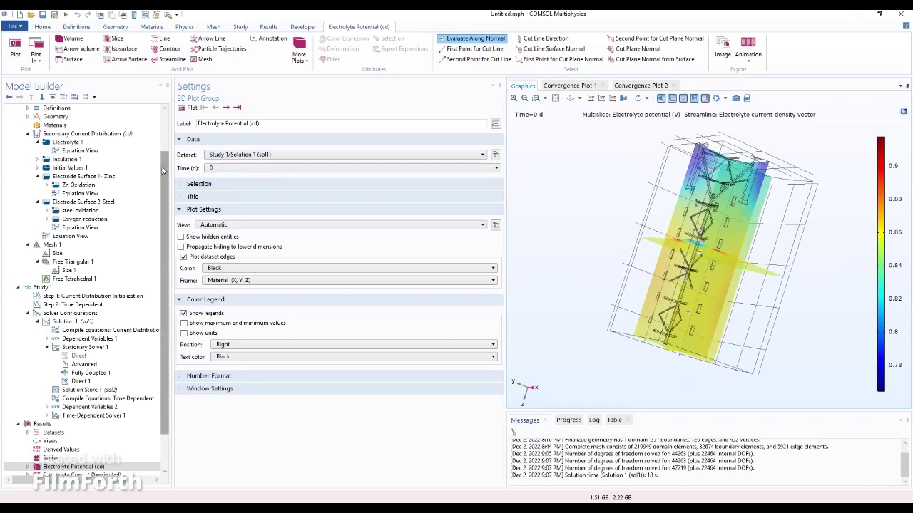
pyautogui.scroll(3, 161, 141)
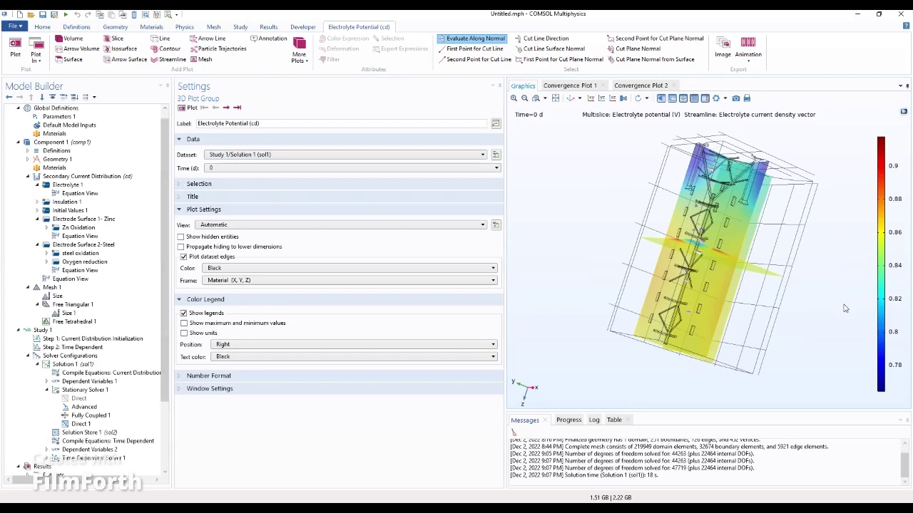
pyautogui.moveTo(781, 312); pyautogui.dragTo(656, 127)
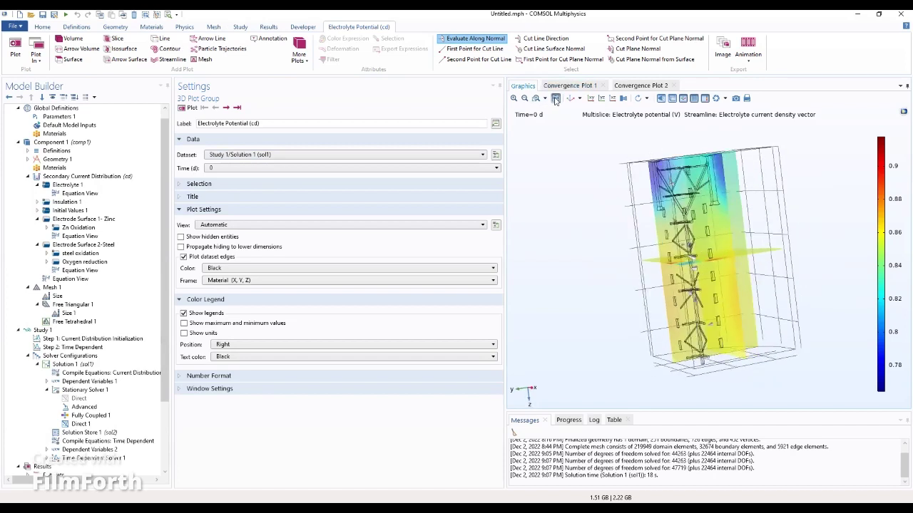
pyautogui.click(554, 97)
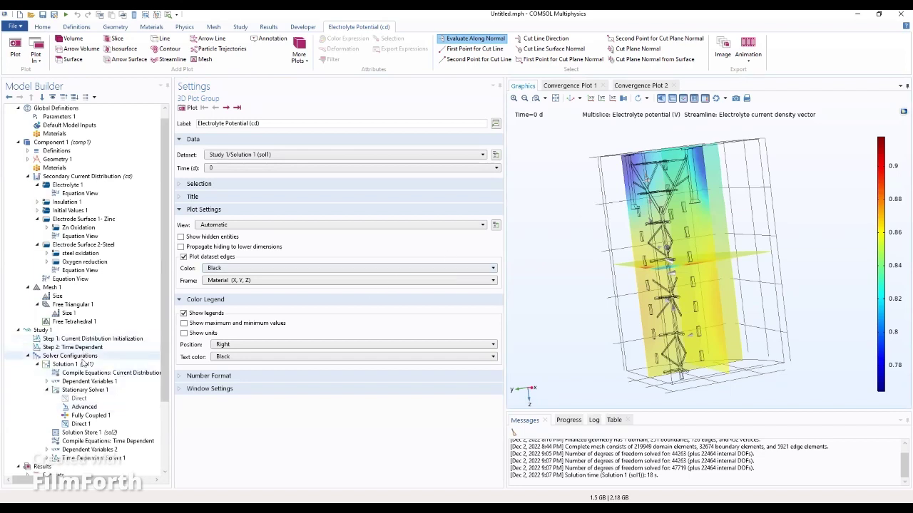
pyautogui.scroll(-3, 83, 378)
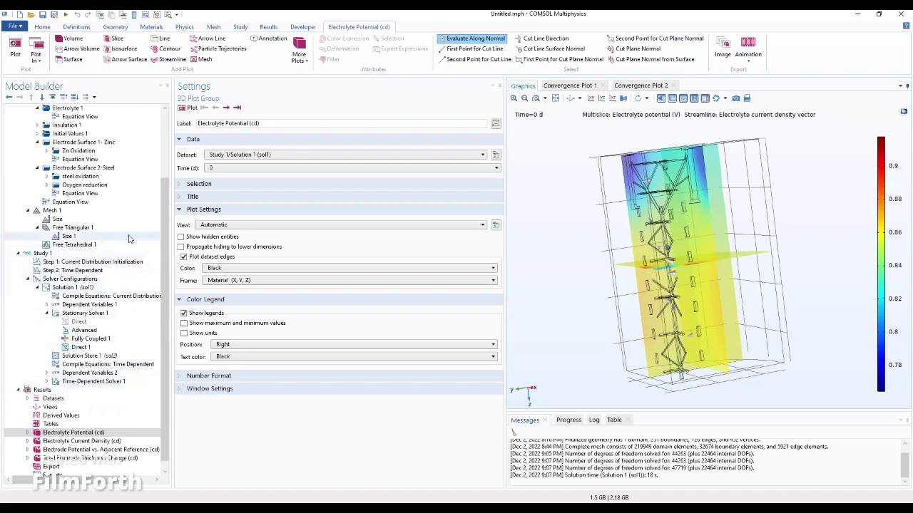
pyautogui.click(242, 168)
pyautogui.click(243, 169)
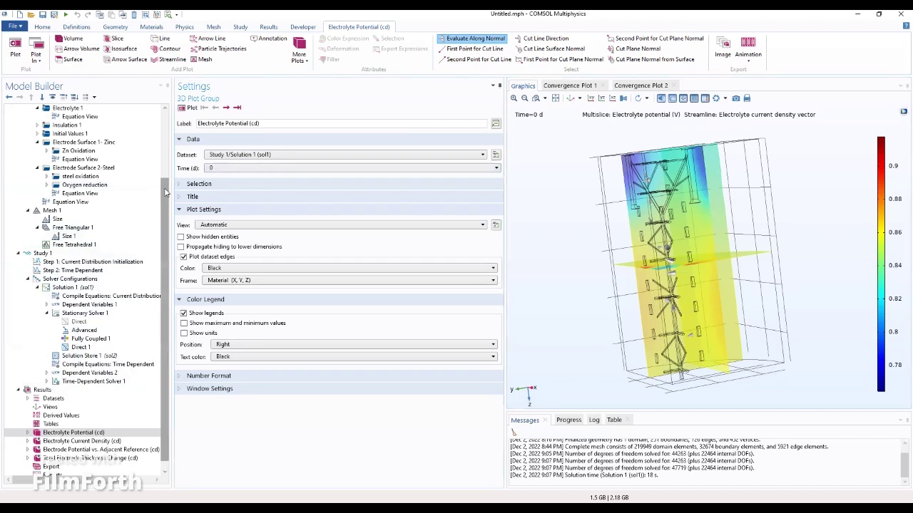
# Set the output times of the Time Dependent study step to 0 10 20 30 range (60,60,300) 365
pyautogui.click(71, 271)
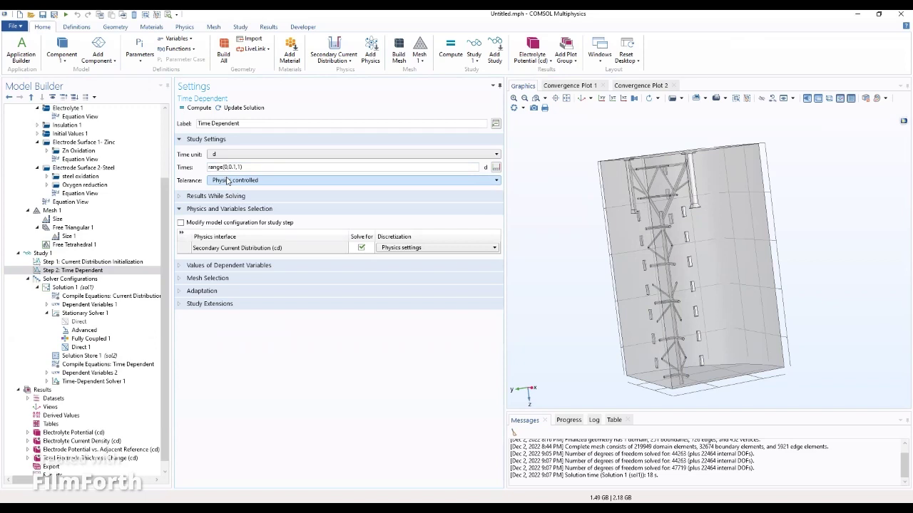
pyautogui.moveTo(242, 167); pyautogui.dragTo(192, 174)
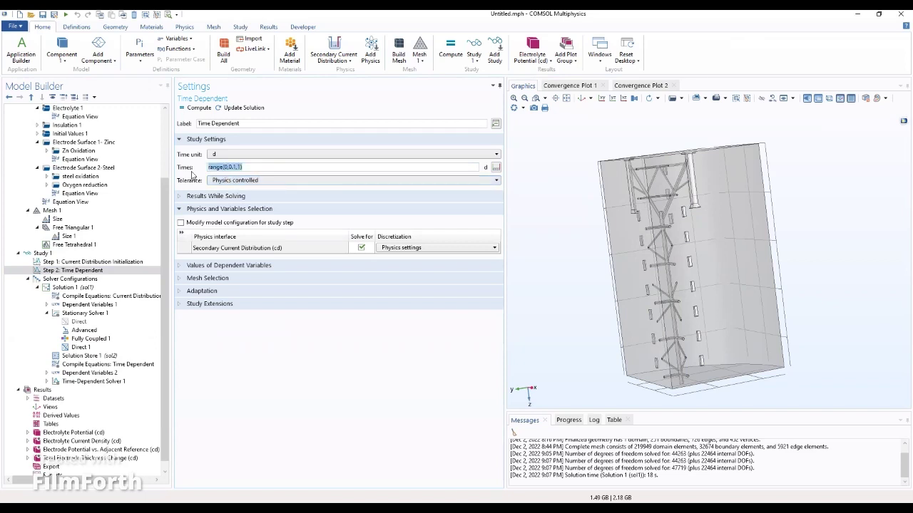
pyautogui.write('0 10 20 30 RANGE')
pyautogui.press('BackSpace')
pyautogui.press('BackSpace')
pyautogui.press('BackSpace')
pyautogui.press('BackSpace')
pyautogui.press('BackSpace')
pyautogui.press('BackSpace')
pyautogui.write('range (60,60,300')
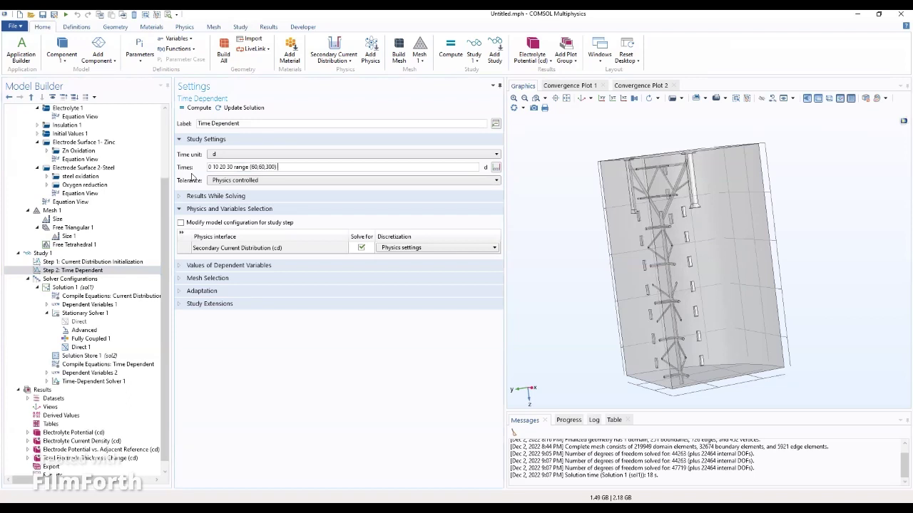
pyautogui.write(') 365')
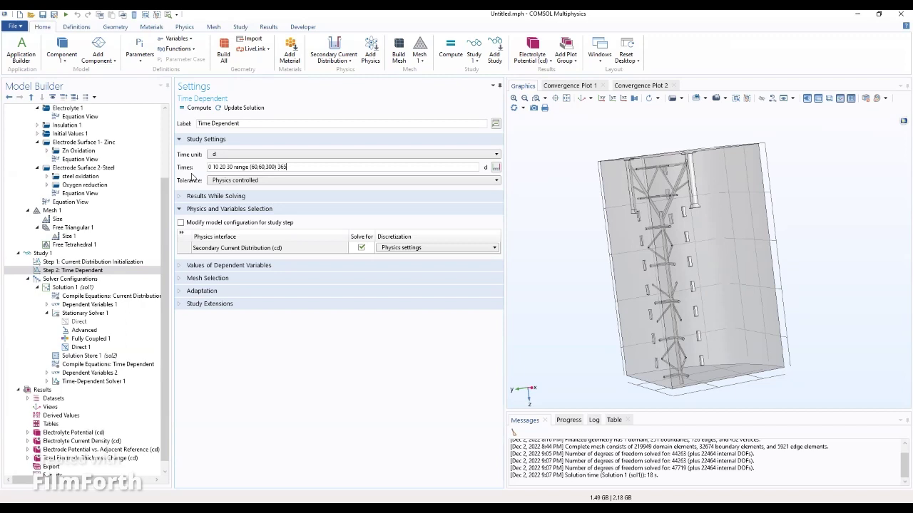
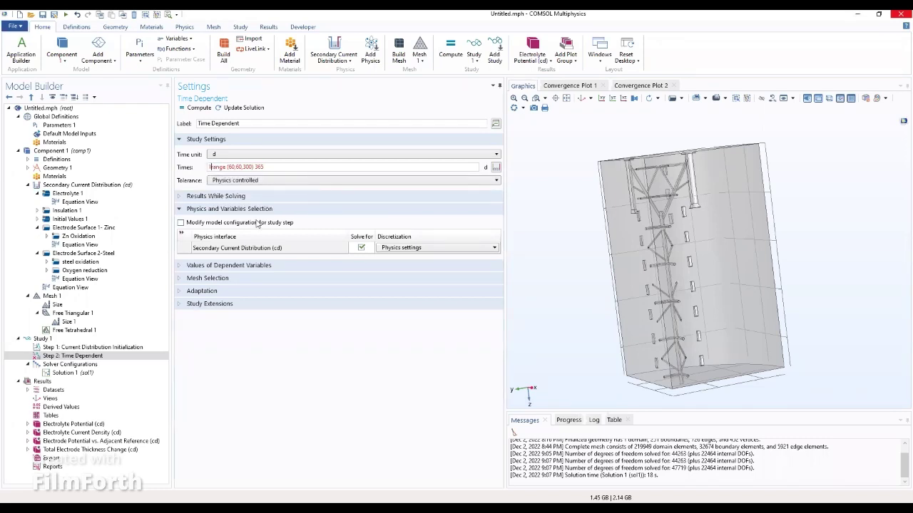
# Correct the Time Dependent output times to 0 10 20 30 range(60,60,300) 365 and compute the study
pyautogui.write('0')
pyautogui.press('BackSpace')
pyautogui.write('10 20 30')
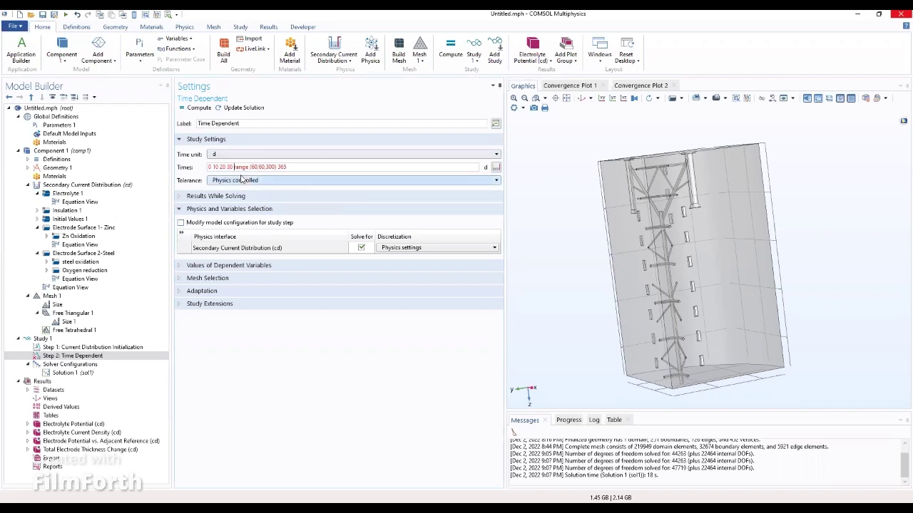
pyautogui.press('Right')
pyautogui.press('Right')
pyautogui.press('Right')
pyautogui.press('Right')
pyautogui.press('Right')
pyautogui.press('Delete')
pyautogui.click(332, 127)
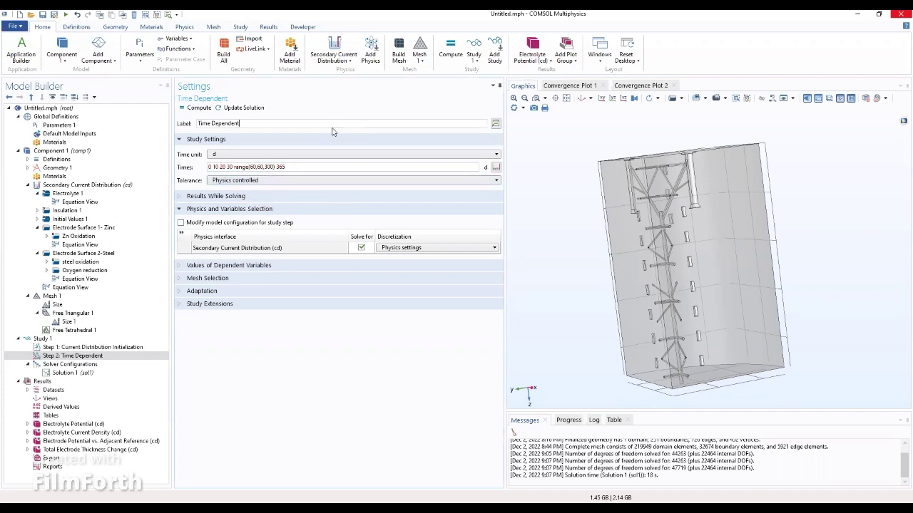
pyautogui.click(196, 108)
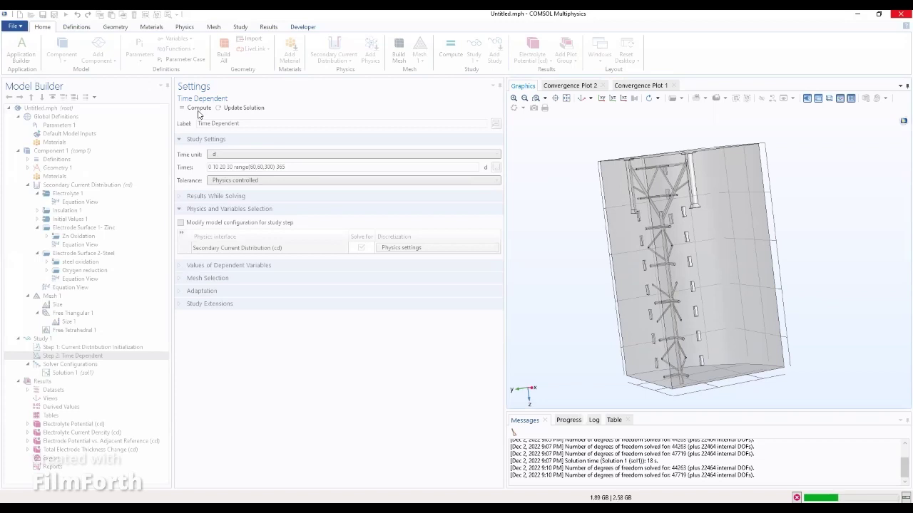
# Check the solver's two convergence plots and return to the Electrolyte Potential graphics
pyautogui.click(625, 87)
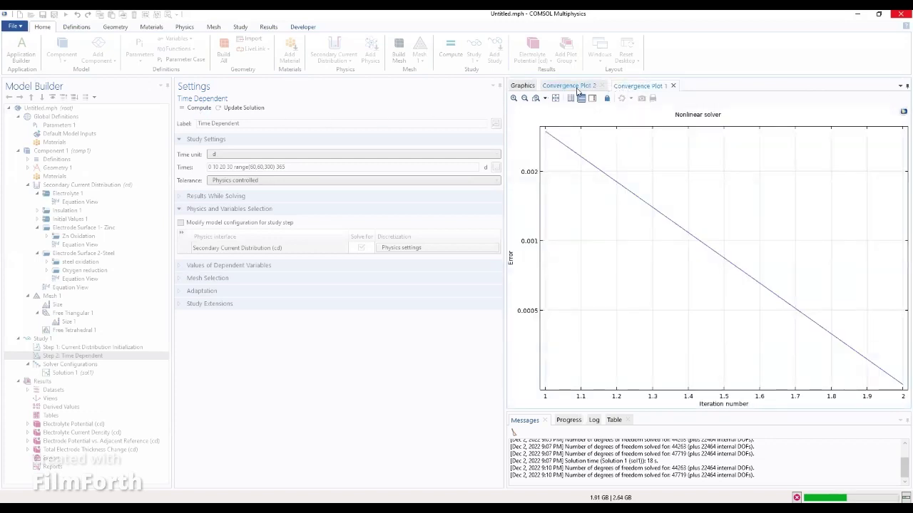
pyautogui.click(578, 87)
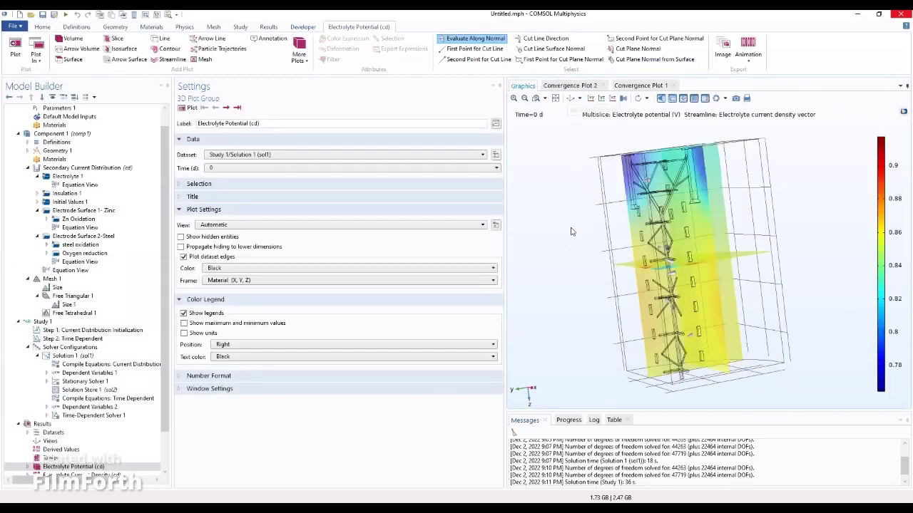
pyautogui.click(640, 85)
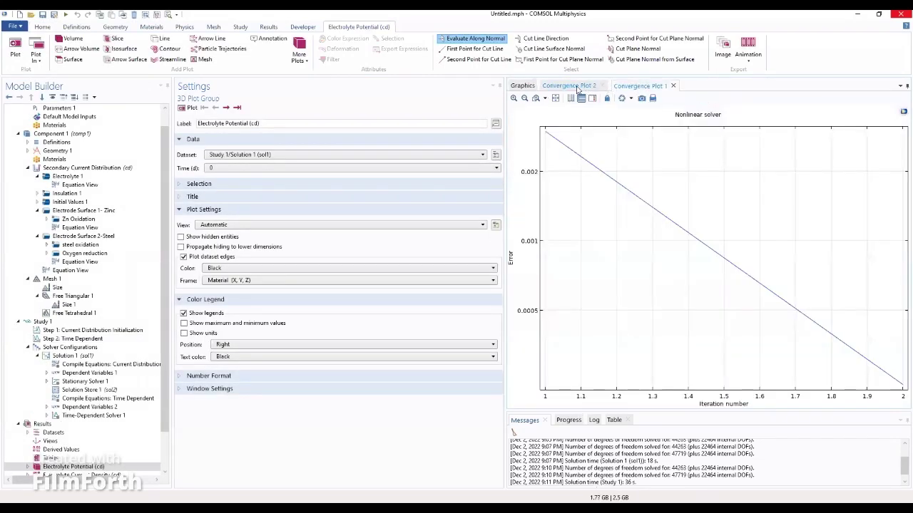
pyautogui.click(577, 87)
pyautogui.click(645, 86)
pyautogui.click(516, 89)
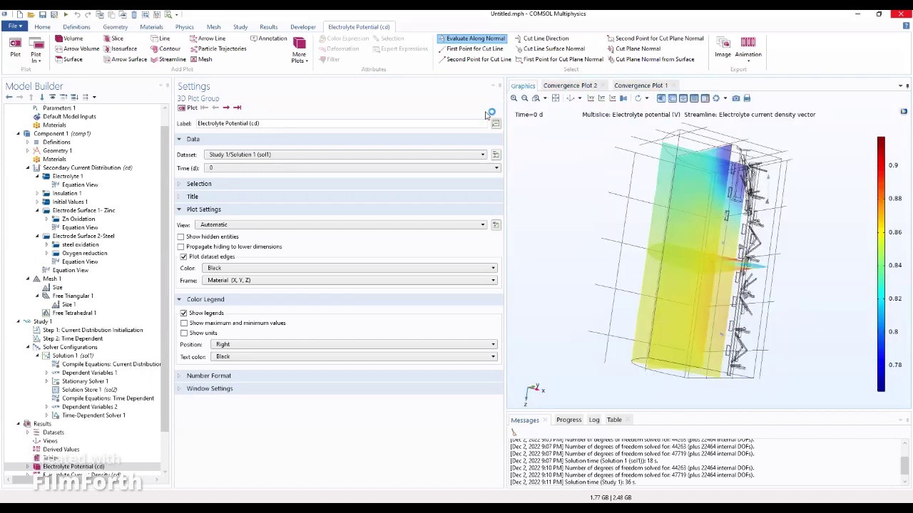
# Display the Electrolyte Current Density plot and inspect the settings of its Surface 1 plot
pyautogui.moveTo(165, 300); pyautogui.dragTo(162, 343)
pyautogui.click(52, 427)
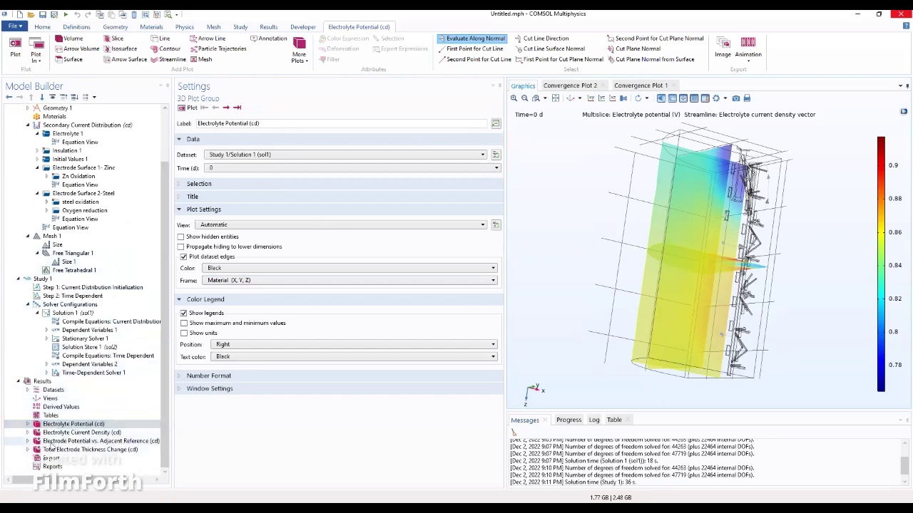
pyautogui.click(44, 432)
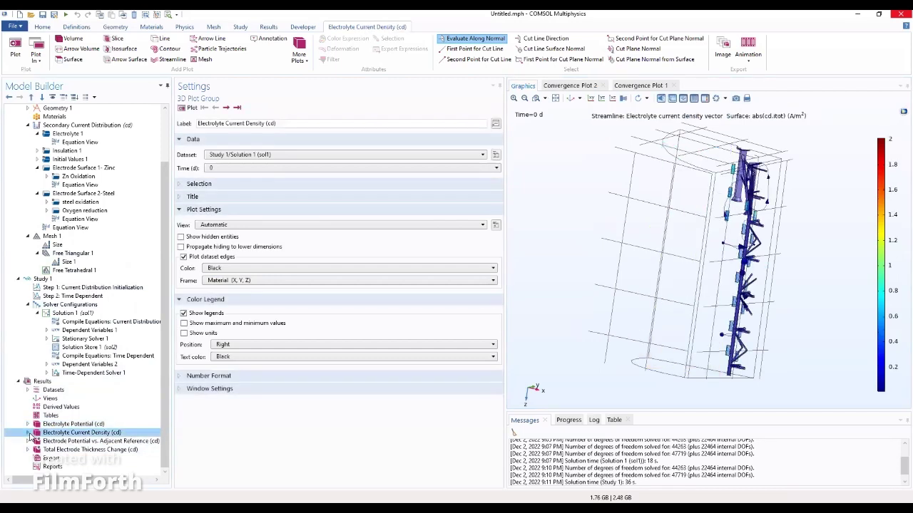
pyautogui.click(29, 433)
pyautogui.click(62, 441)
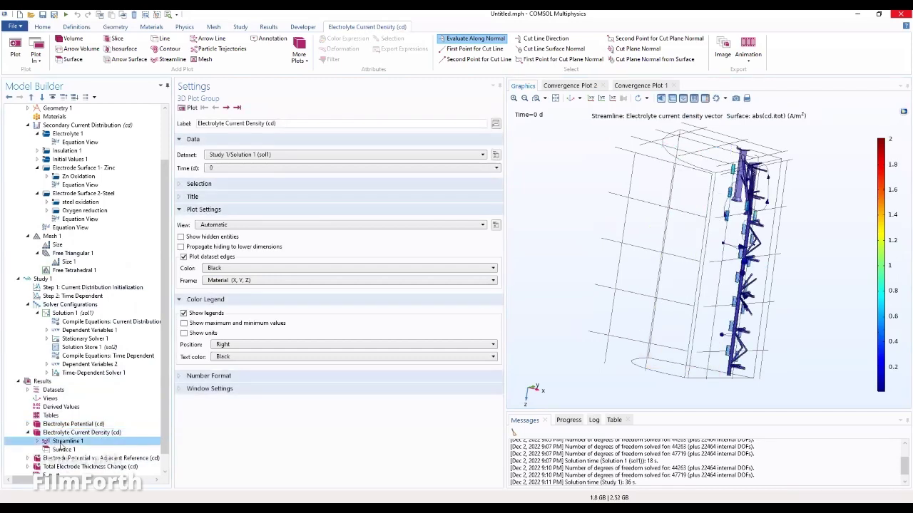
pyautogui.click(63, 450)
pyautogui.scroll(-1, 64, 442)
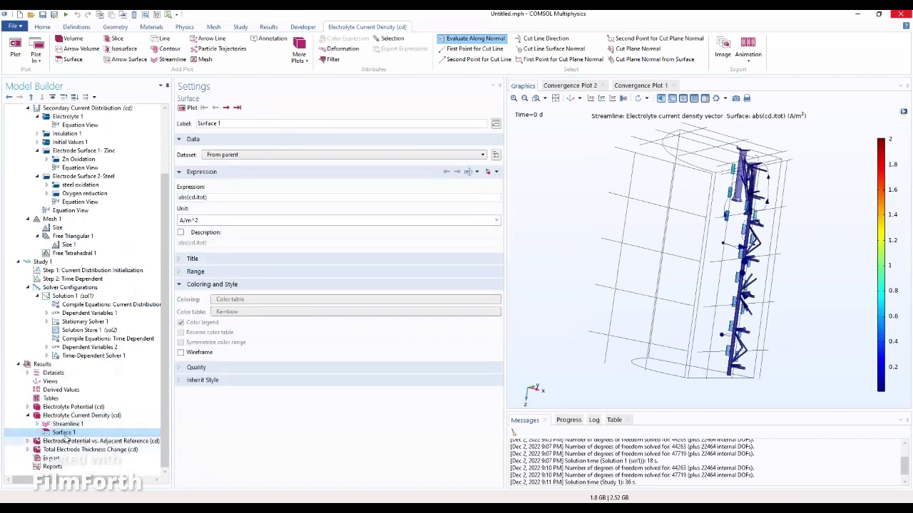
# View the Electrode Potential vs. Adjacent Reference plot with the tower upright and open its title settings
pyautogui.click(64, 441)
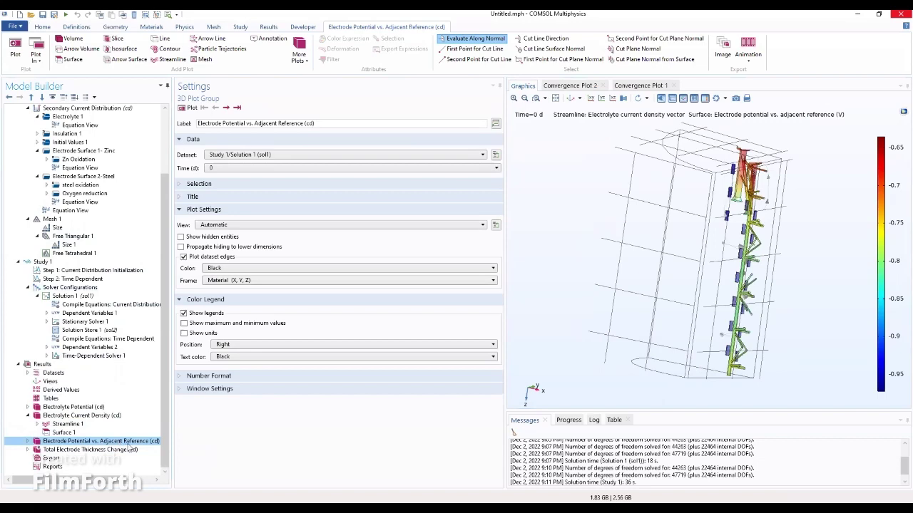
pyautogui.moveTo(656, 340); pyautogui.dragTo(798, 283)
pyautogui.click(82, 442)
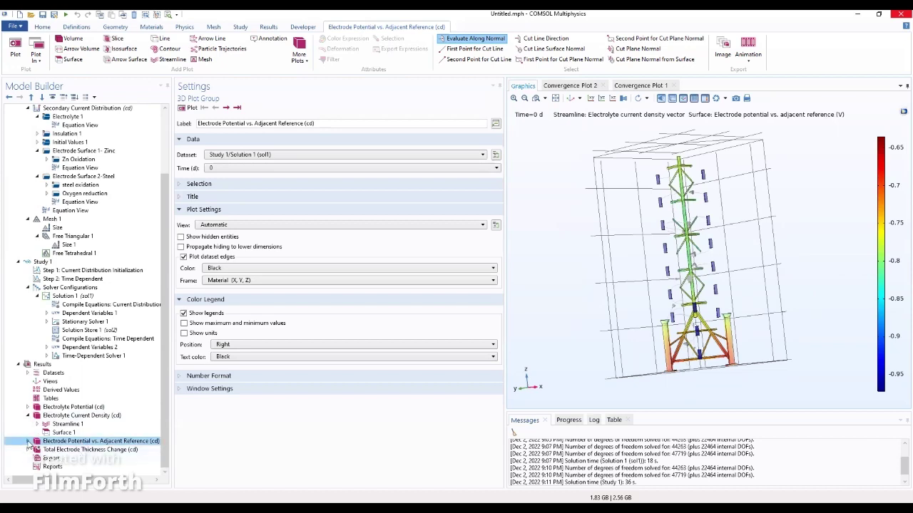
pyautogui.click(181, 199)
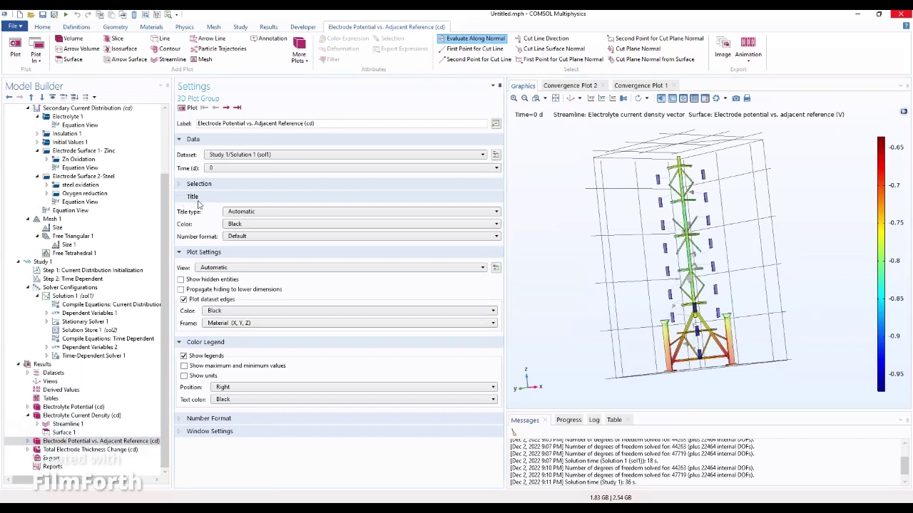
# Give the Electrode Potential vs. Adjacent Reference plot a manual title reading "Potential vs. SHE (V)"
pyautogui.click(179, 200)
pyautogui.click(179, 201)
pyautogui.click(226, 214)
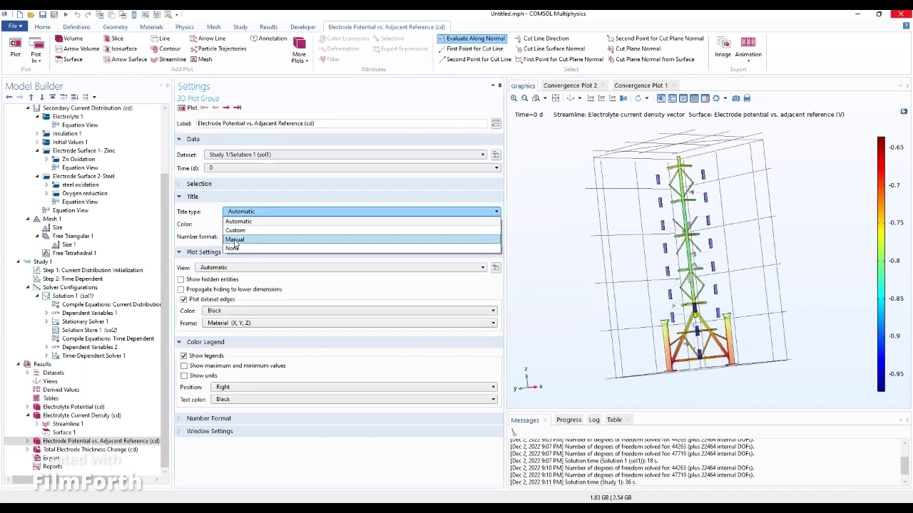
pyautogui.click(235, 242)
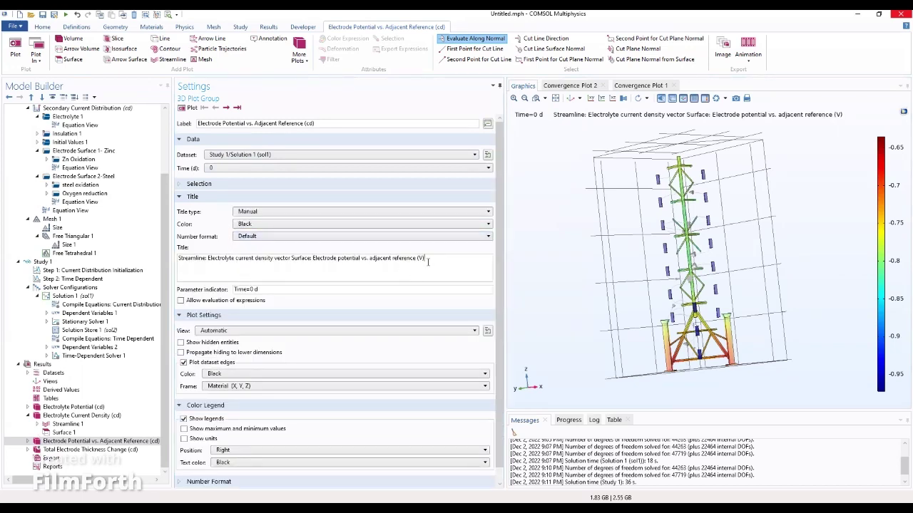
pyautogui.moveTo(428, 262); pyautogui.dragTo(165, 266)
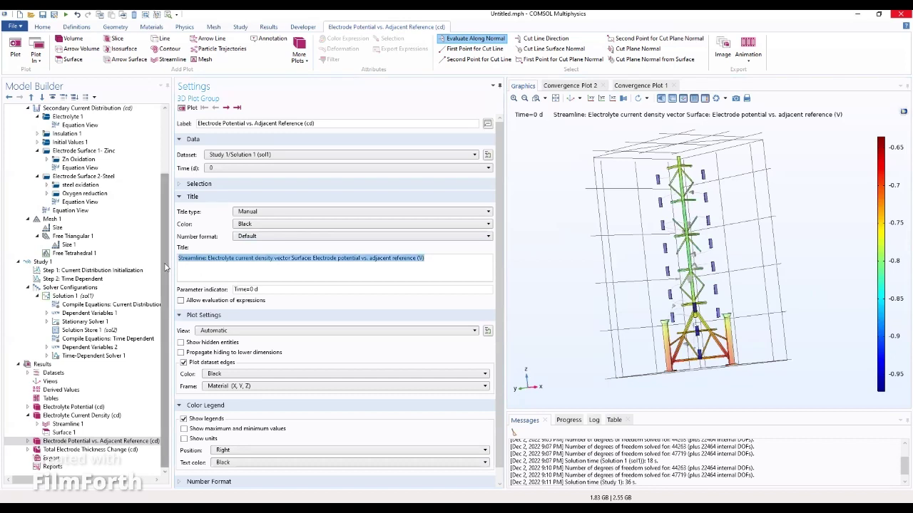
pyautogui.write('Potential')
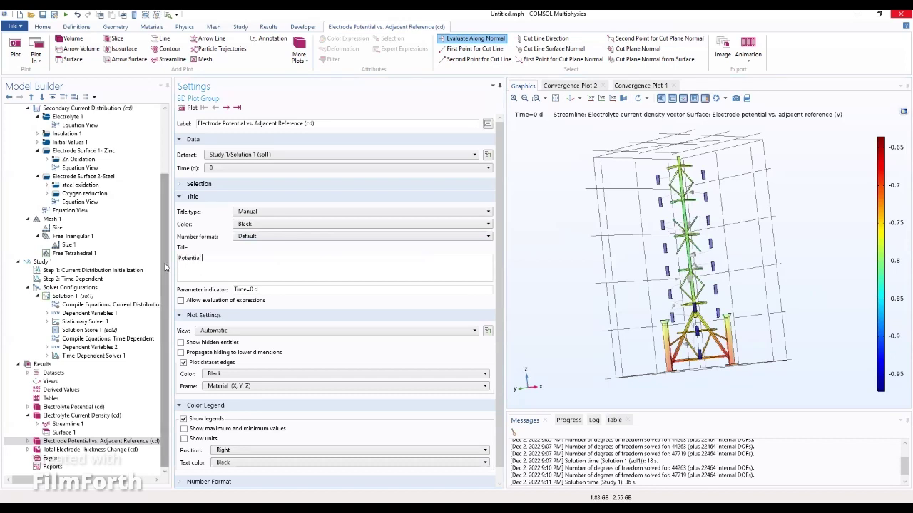
pyautogui.write(' vs. SHE (V)')
pyautogui.press('BackSpace')
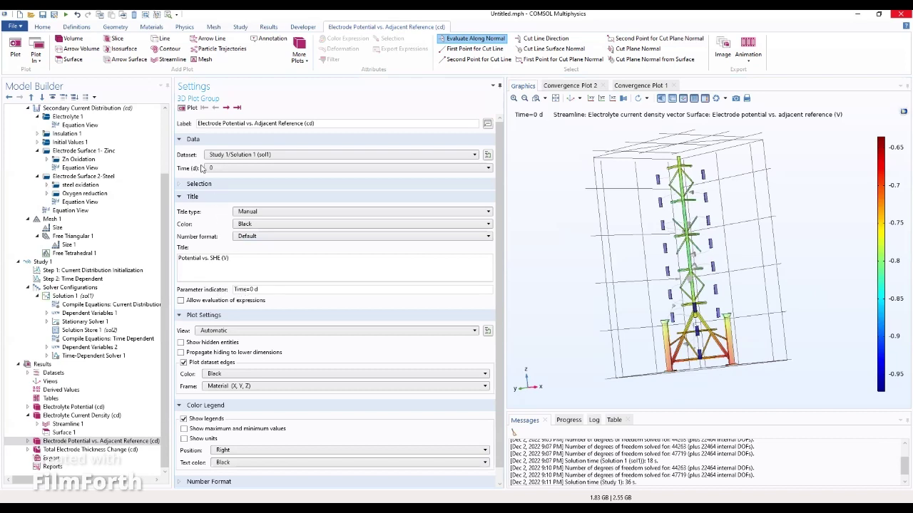
# Turn off the dataset edges in the Electrode Potential vs. Adjacent Reference plot and disable its Streamline 1
pyautogui.click(184, 363)
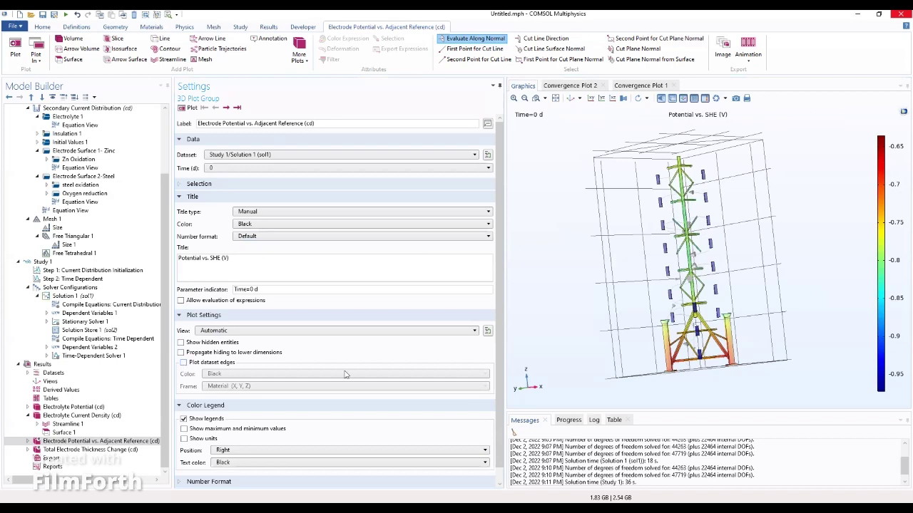
pyautogui.scroll(-1, 499, 303)
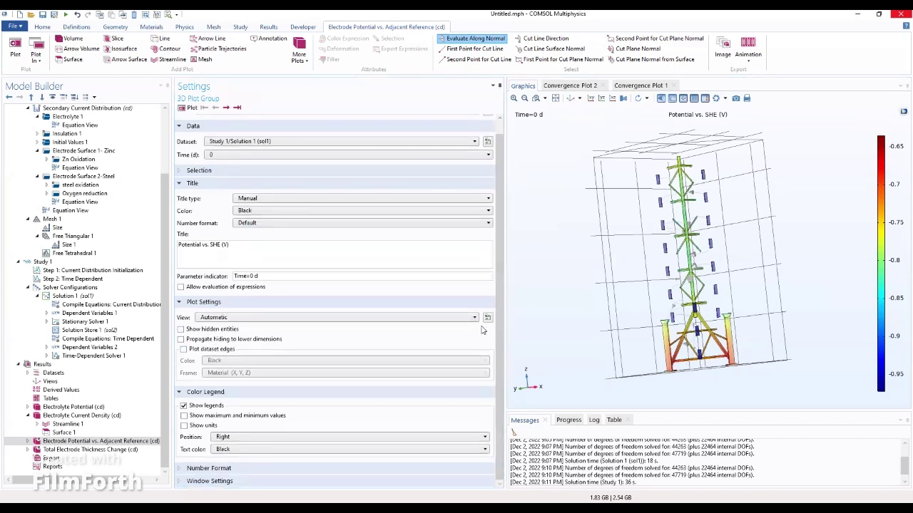
pyautogui.click(27, 441)
pyautogui.click(65, 450)
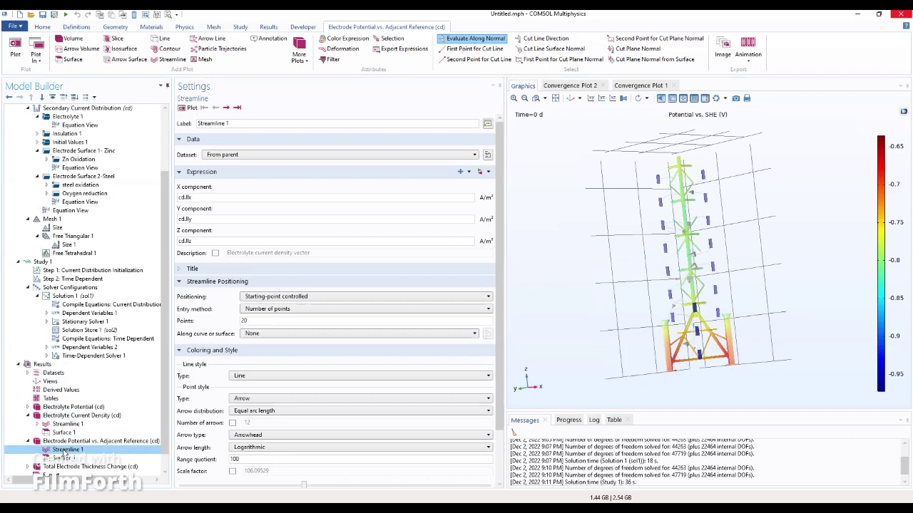
pyautogui.rightClick(64, 451)
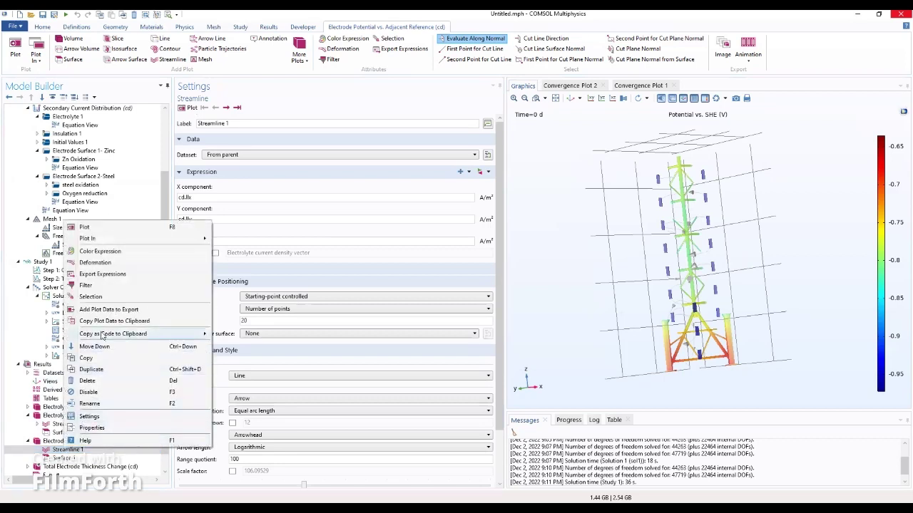
pyautogui.click(87, 394)
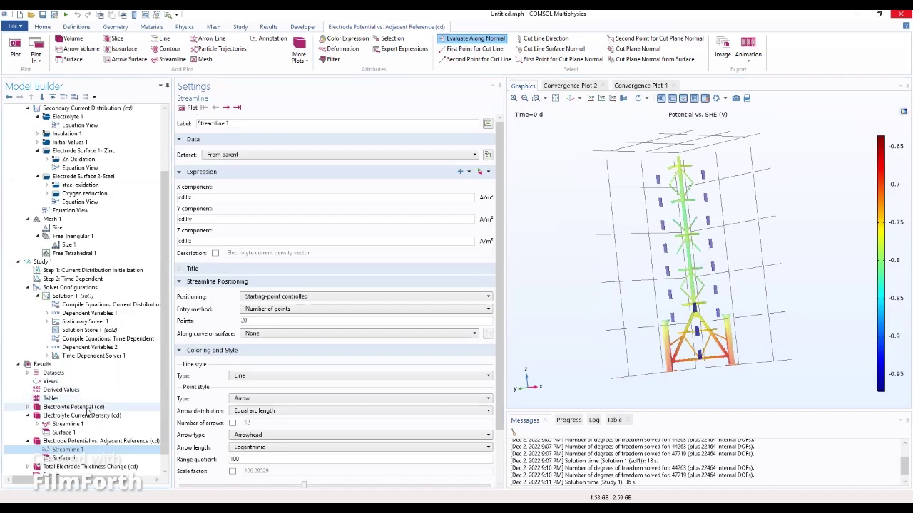
pyautogui.scroll(-1, 96, 401)
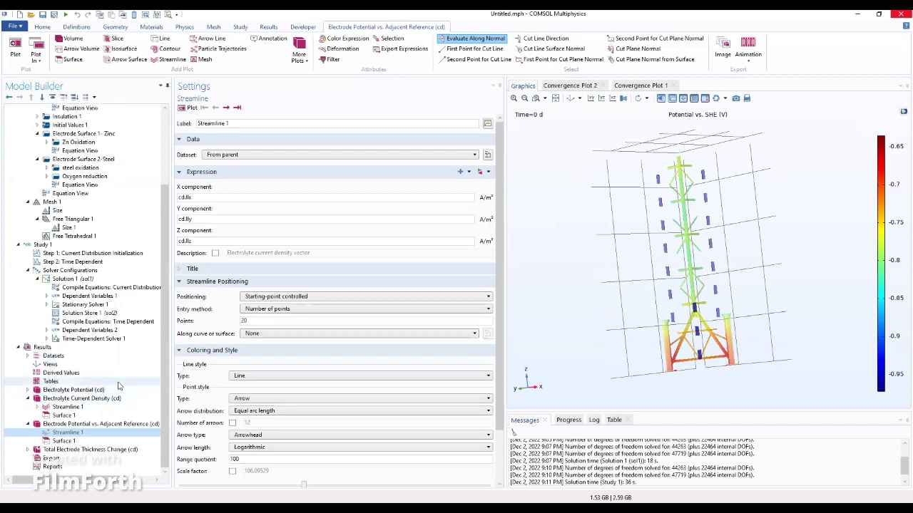
# Add a selection to Surface 1 of the electrode potential plot, limit it to All Electrodes, and redisplay the surface
pyautogui.click(63, 442)
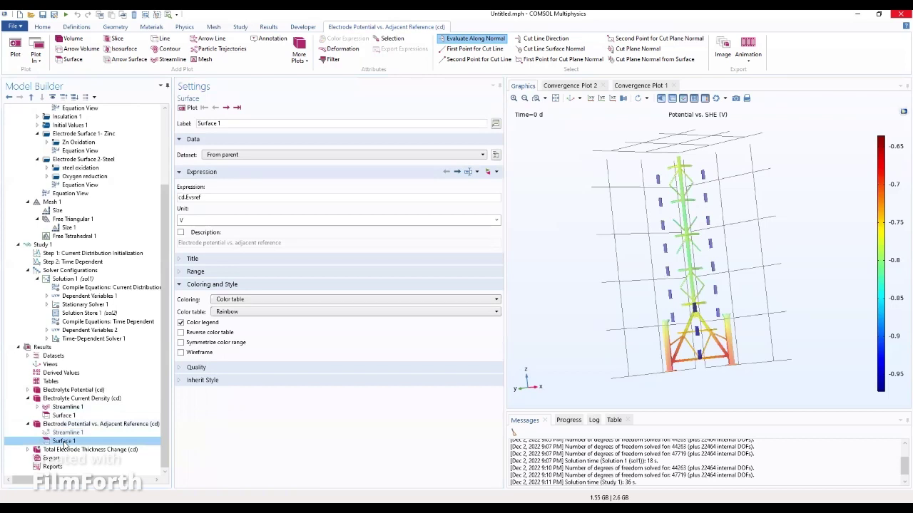
pyautogui.rightClick(64, 444)
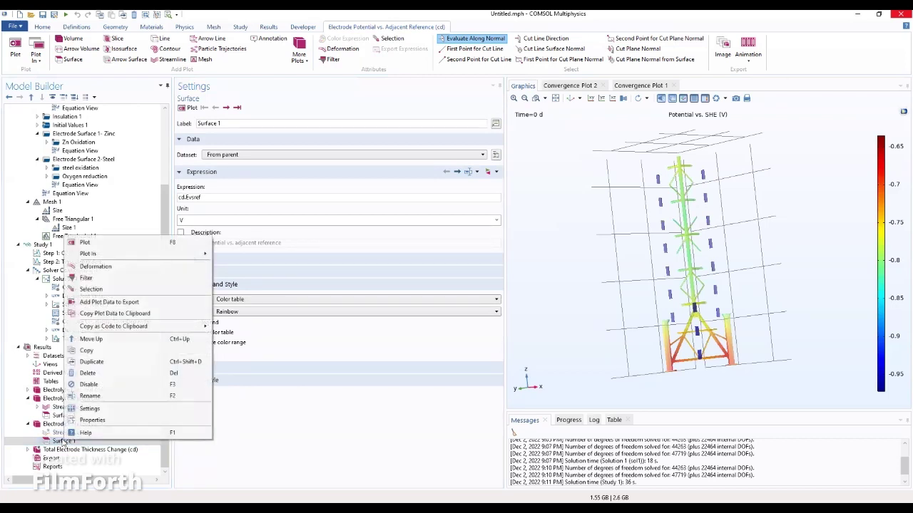
pyautogui.click(91, 289)
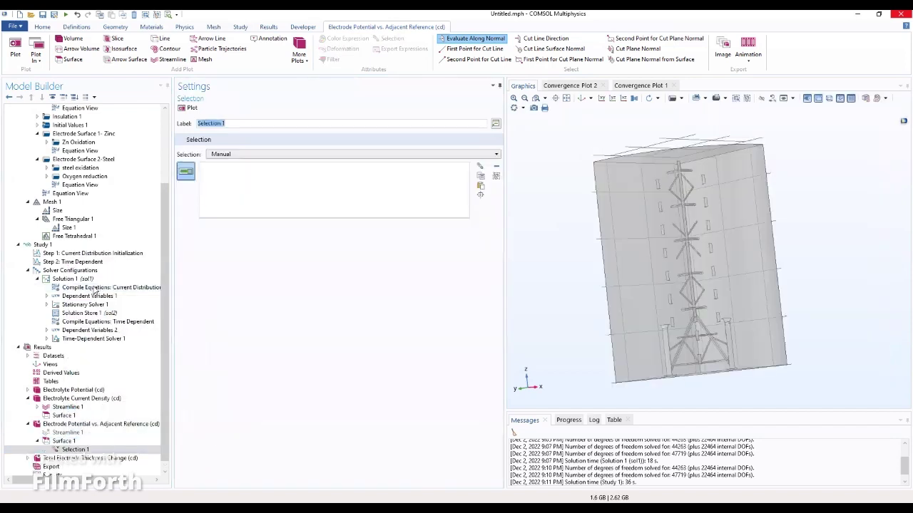
pyautogui.click(256, 154)
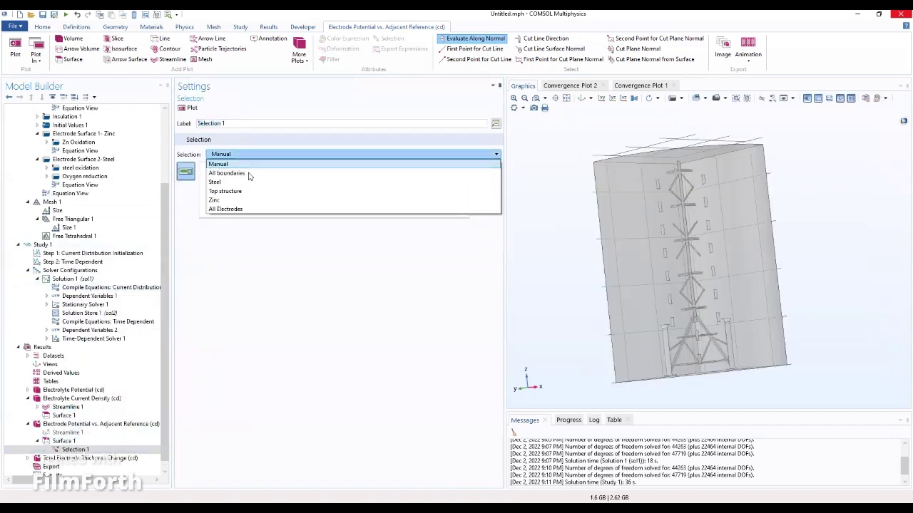
pyautogui.click(238, 212)
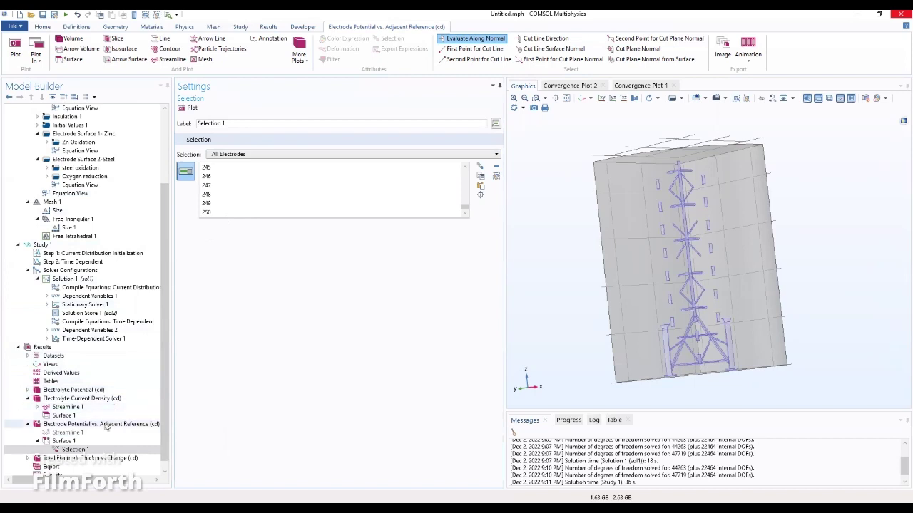
pyautogui.click(83, 442)
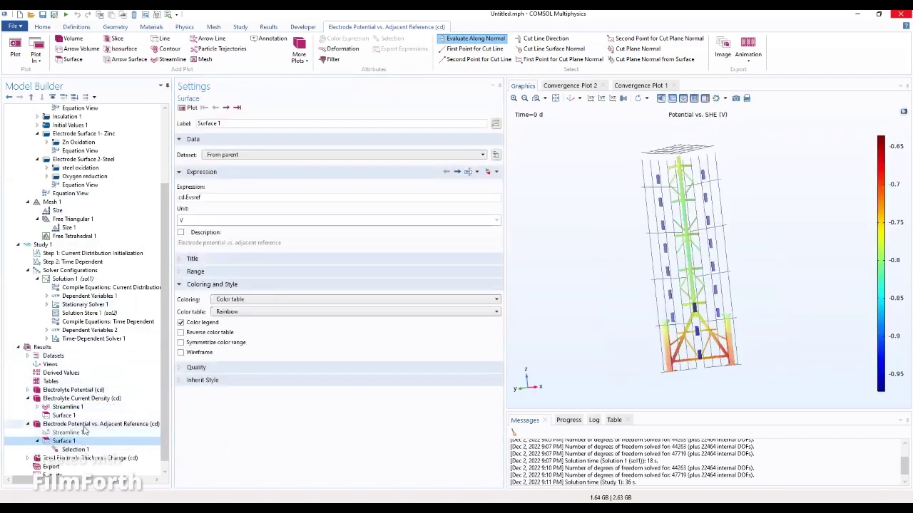
# Review the settings of the electrode potential plot group, its Streamline 1, Surface 1 and the surface's selection
pyautogui.click(84, 426)
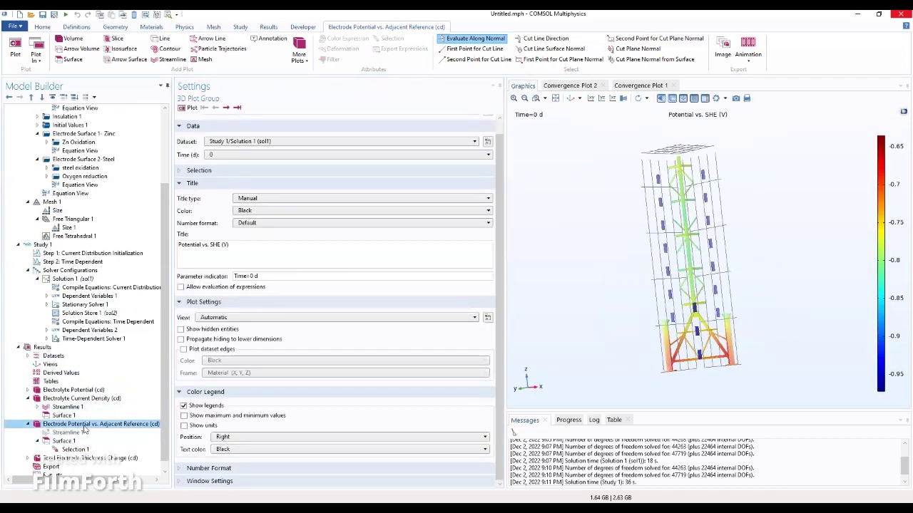
pyautogui.click(79, 449)
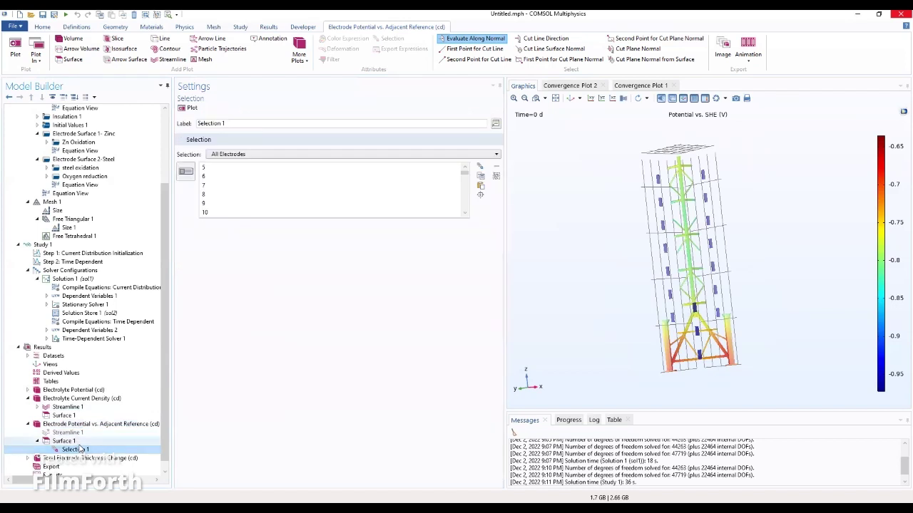
pyautogui.click(79, 442)
pyautogui.click(80, 449)
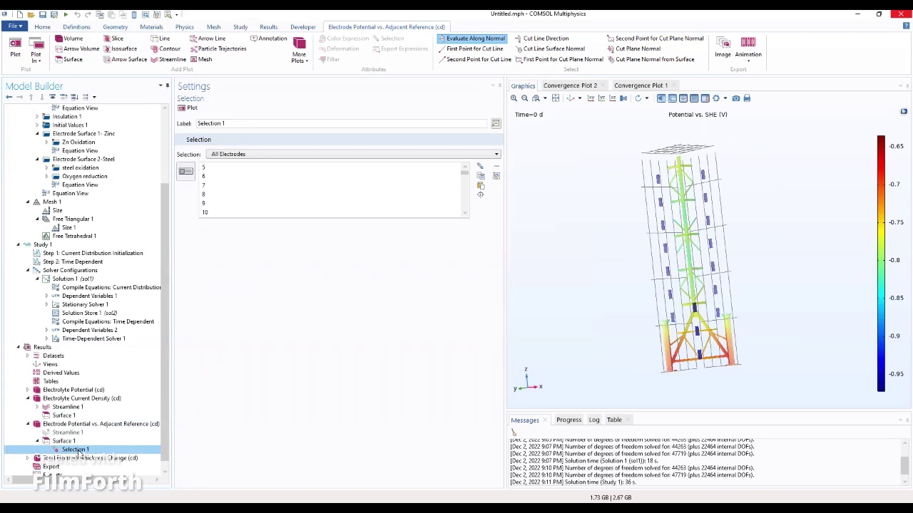
pyautogui.scroll(-1, 82, 439)
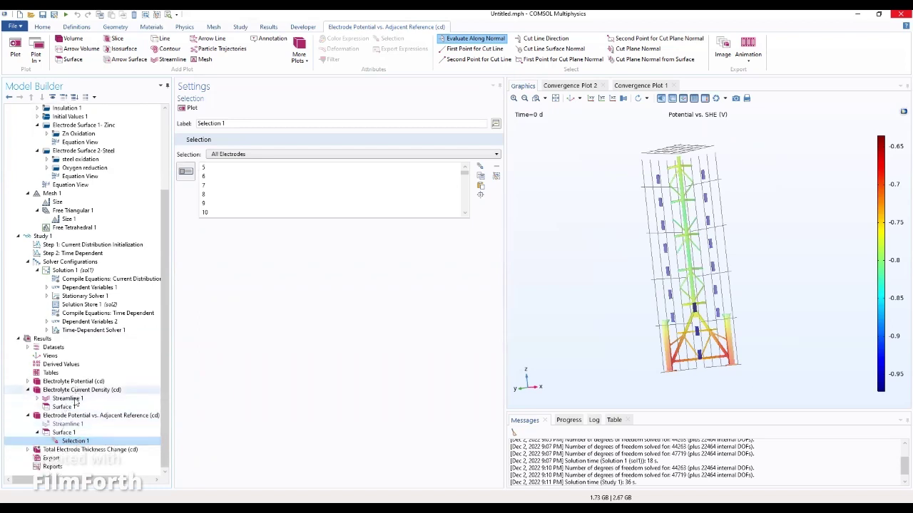
pyautogui.click(72, 425)
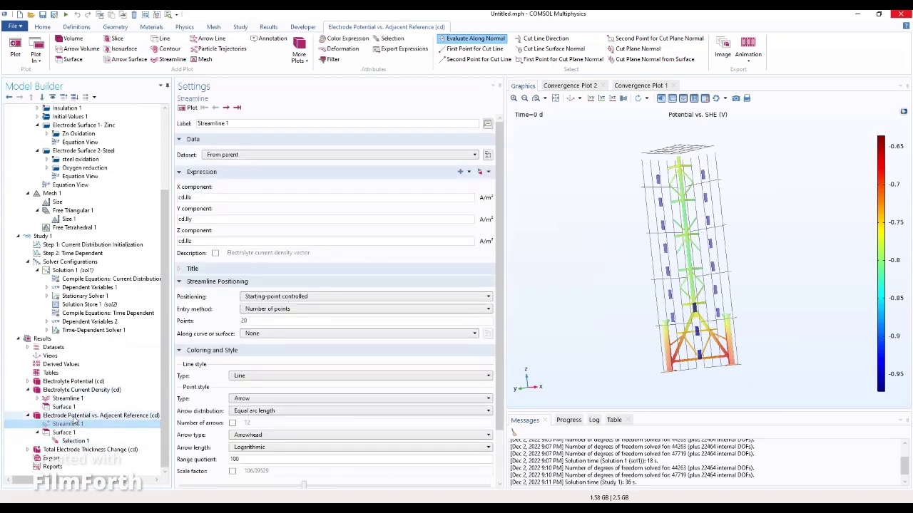
pyautogui.click(73, 417)
pyautogui.click(68, 432)
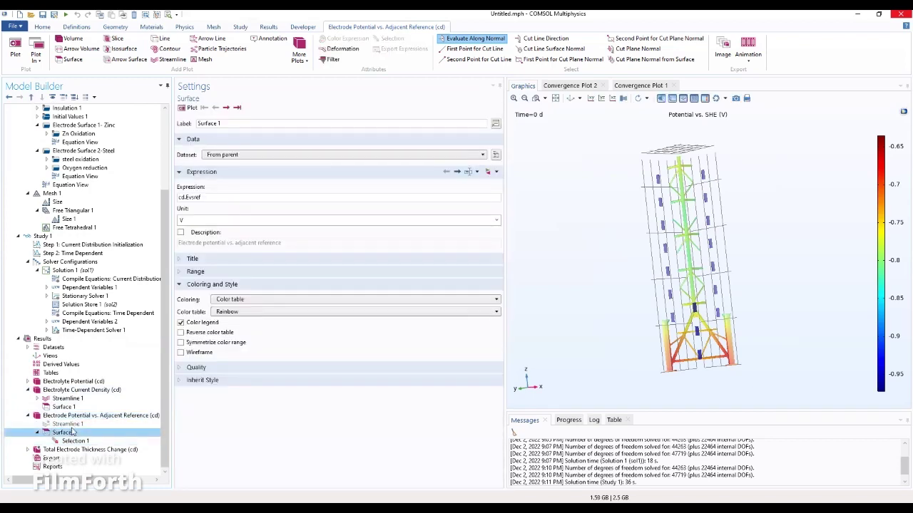
pyautogui.click(73, 425)
pyautogui.click(77, 416)
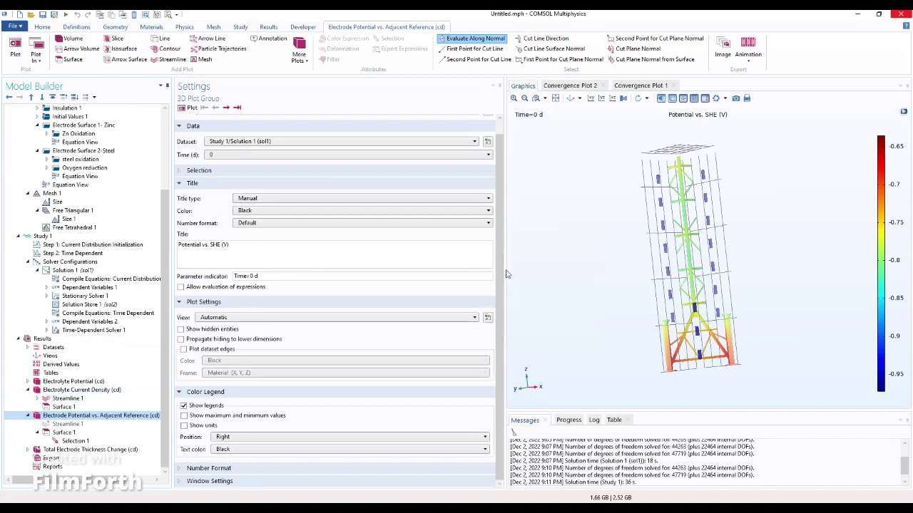
pyautogui.scroll(1, 501, 274)
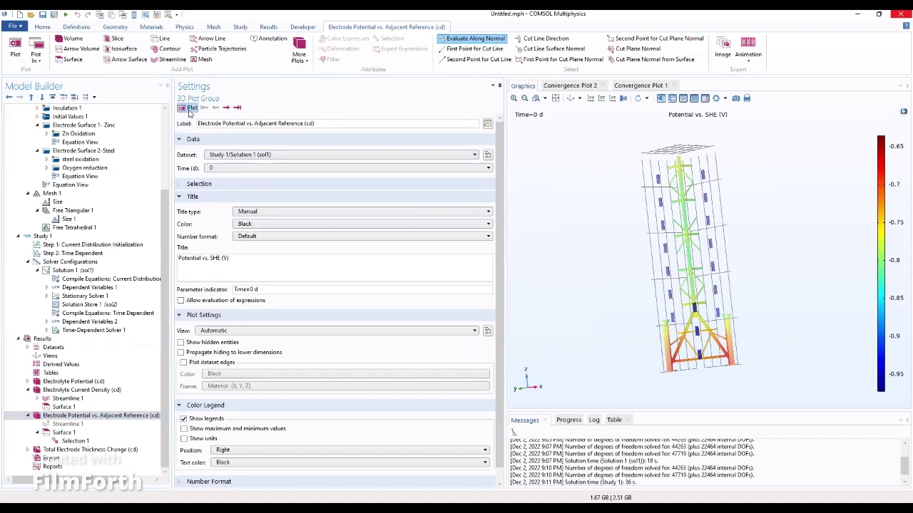
pyautogui.click(233, 261)
pyautogui.scroll(-1, 267, 281)
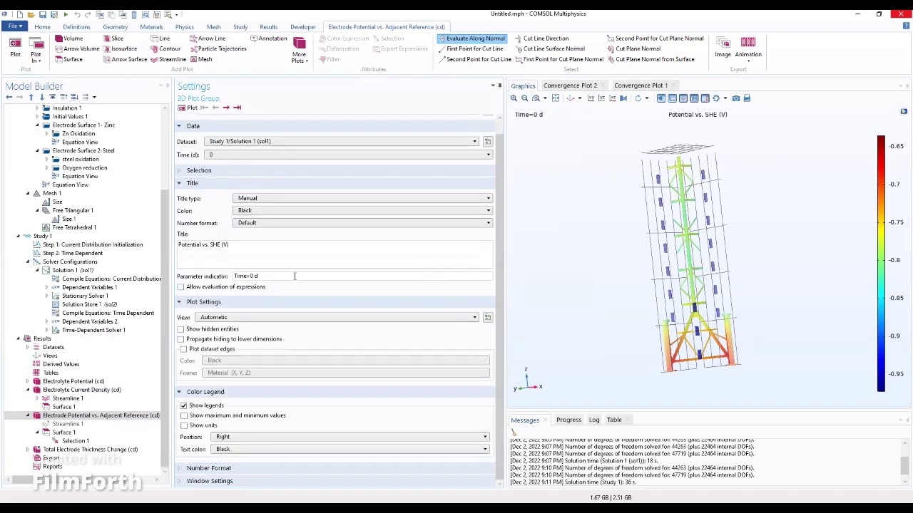
pyautogui.click(63, 432)
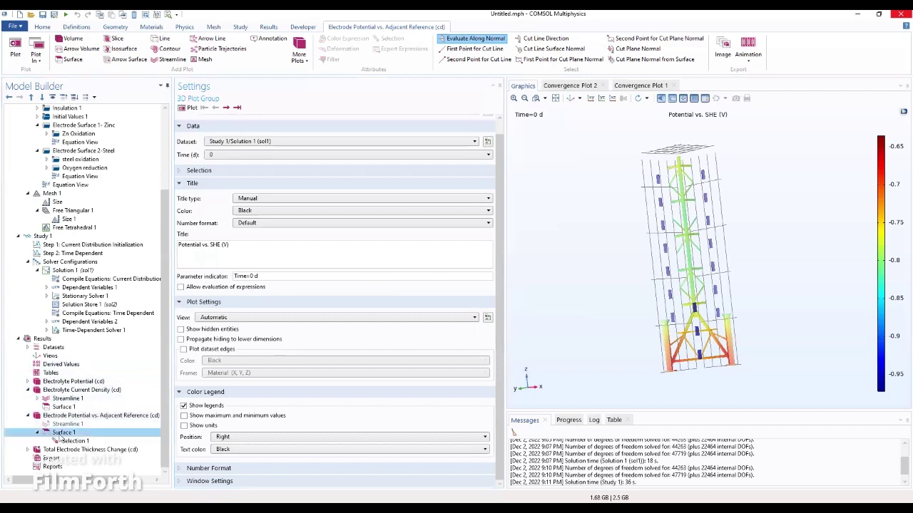
pyautogui.click(75, 441)
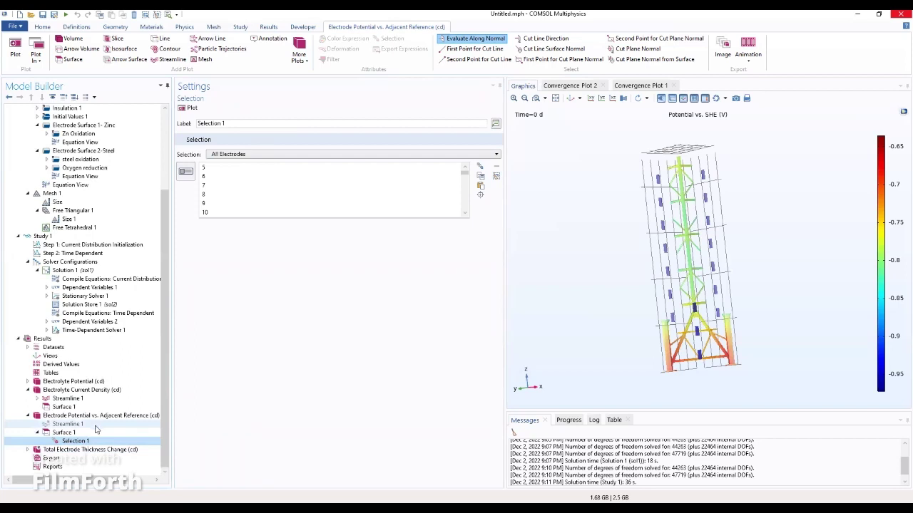
# Turn off transparency in the electrode potential plot and show the whole tower upright
pyautogui.click(556, 98)
pyautogui.moveTo(704, 247); pyautogui.dragTo(610, 323)
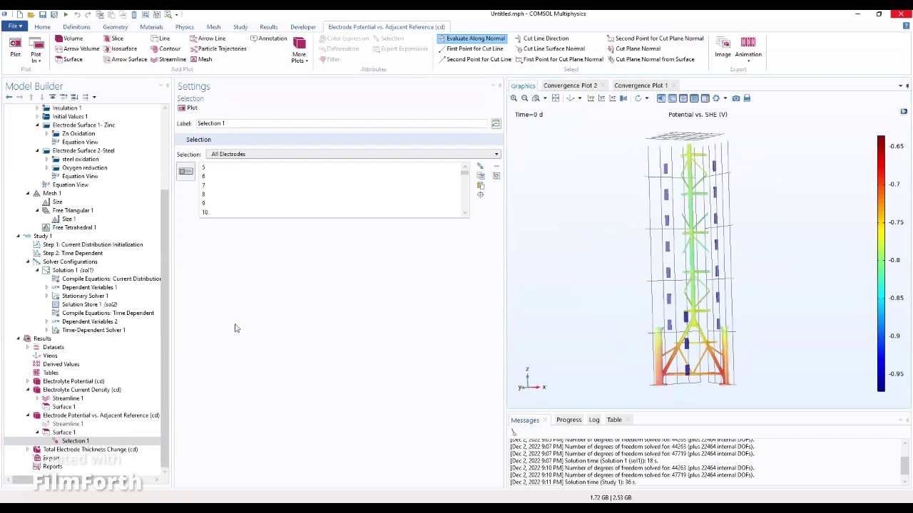
pyautogui.moveTo(792, 212); pyautogui.dragTo(829, 236)
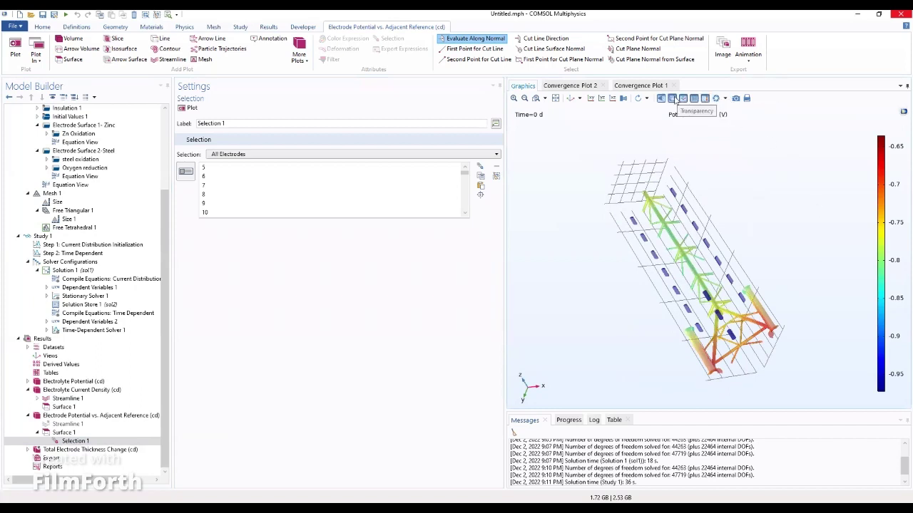
pyautogui.click(672, 99)
pyautogui.moveTo(691, 300); pyautogui.dragTo(605, 313)
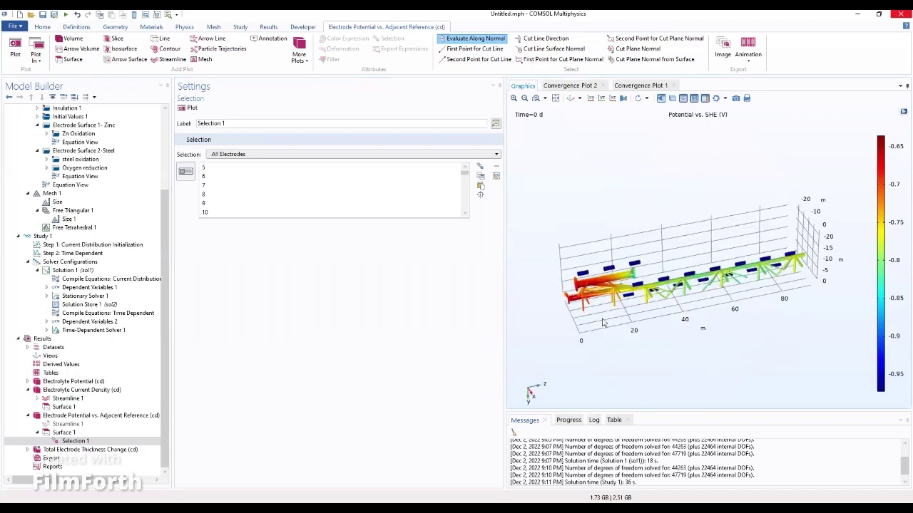
pyautogui.click(557, 98)
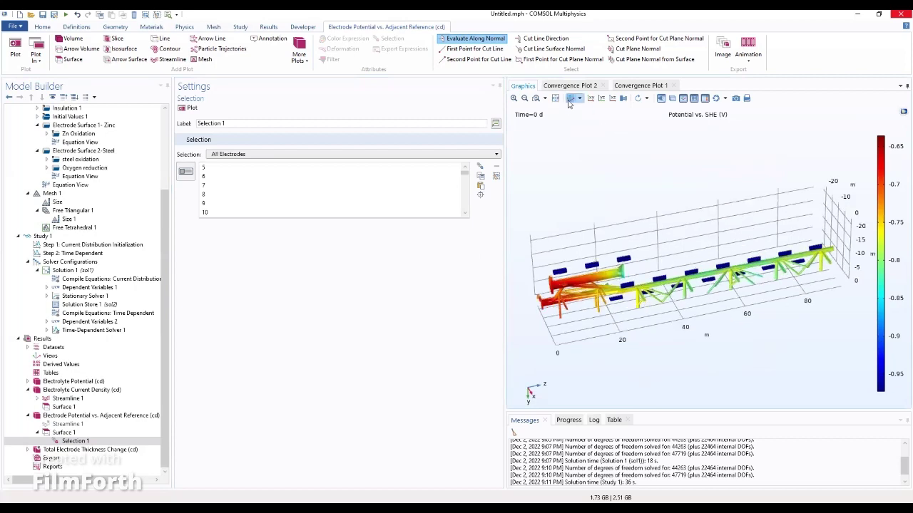
pyautogui.click(570, 100)
pyautogui.moveTo(709, 260); pyautogui.dragTo(705, 234)
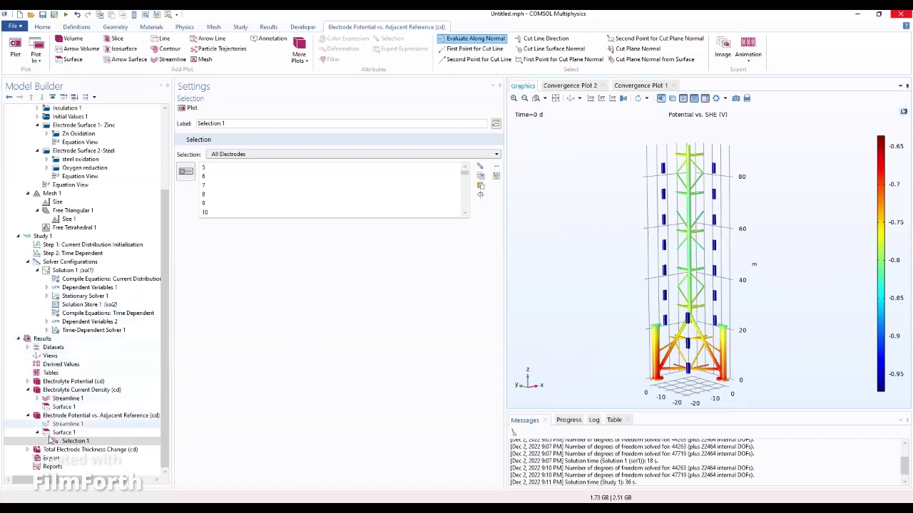
# Add a new 3D plot group to the Results
pyautogui.click(47, 340)
pyautogui.rightClick(50, 341)
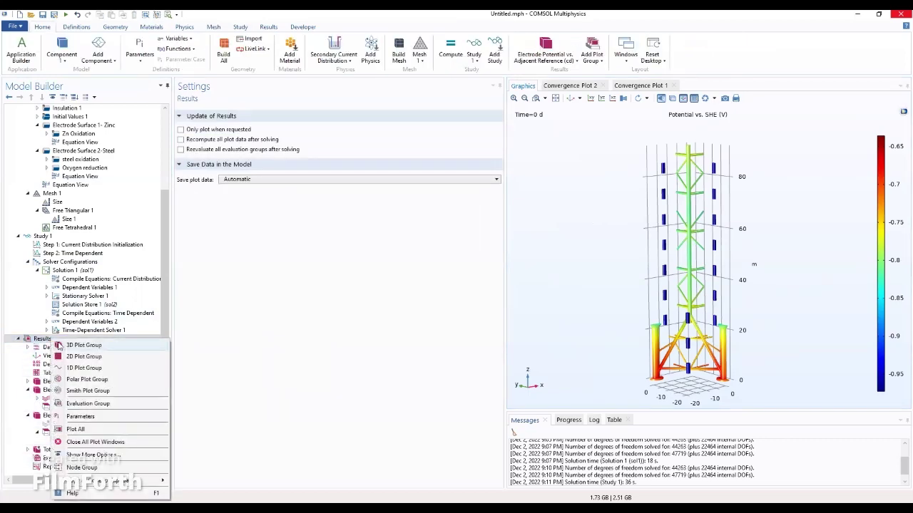
pyautogui.click(60, 346)
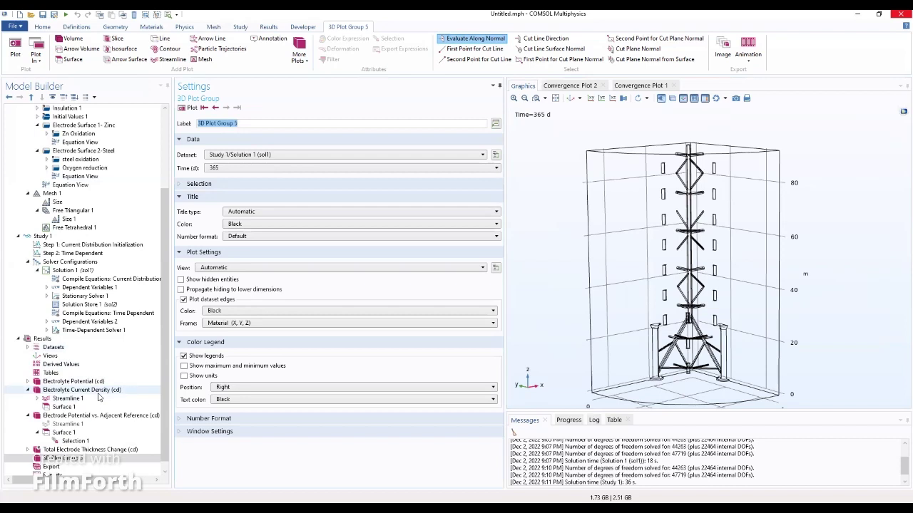
# Set the time of the new 3D plot group to 0 d
pyautogui.click(222, 169)
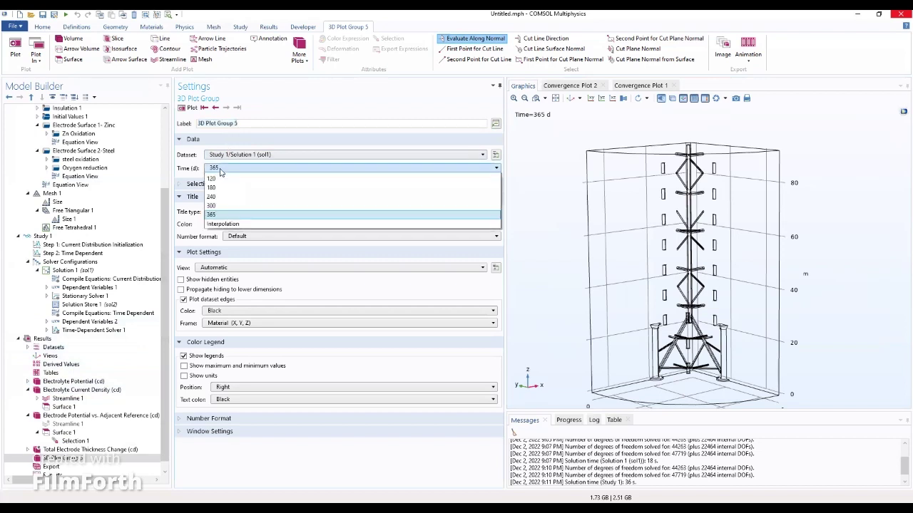
pyautogui.click(220, 177)
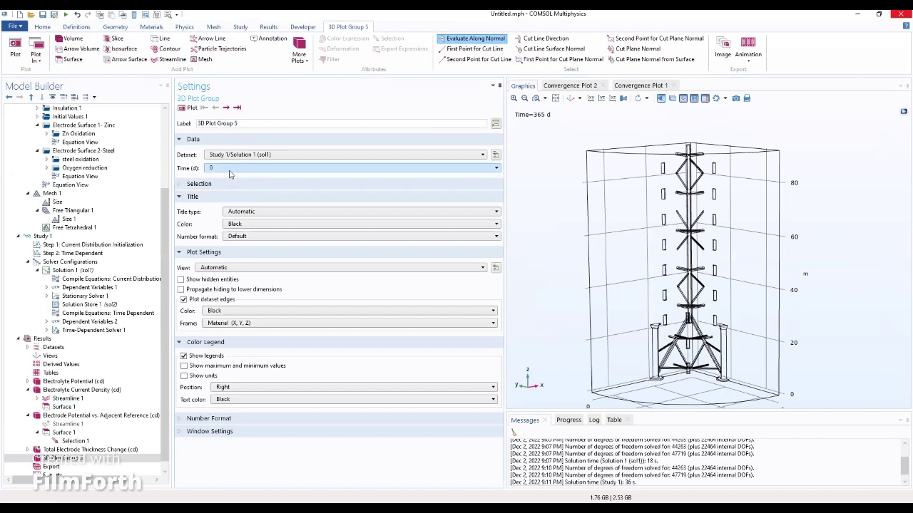
pyautogui.click(80, 460)
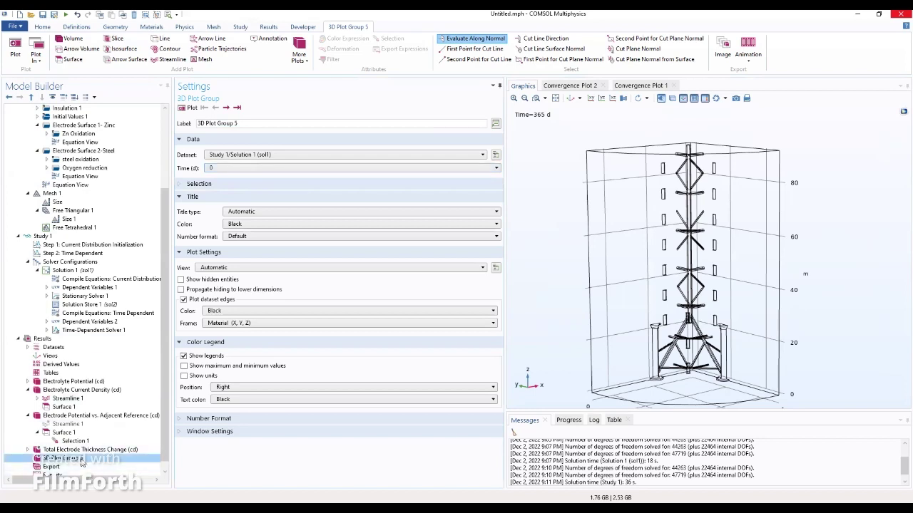
# Compare the electrode potential and total electrode thickness change plot groups with the new empty 3D plot group
pyautogui.click(82, 416)
pyautogui.rightClick(83, 417)
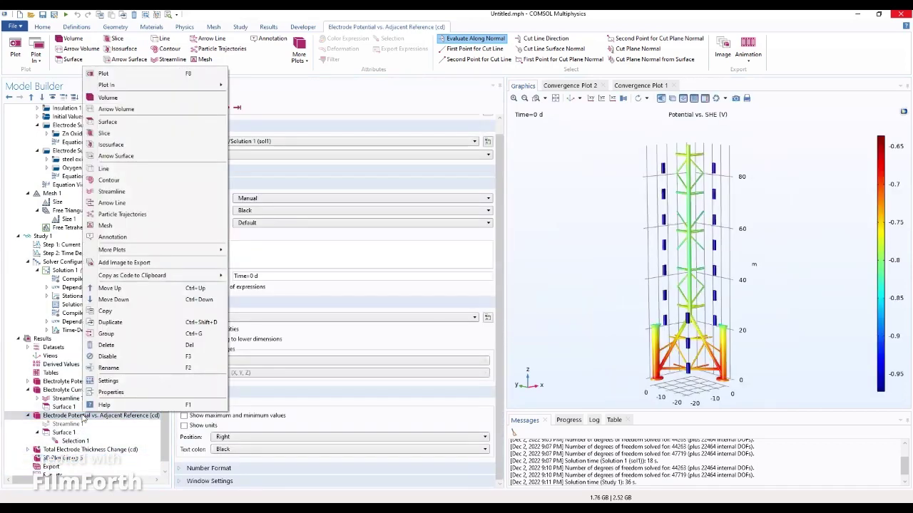
pyautogui.press('Escape')
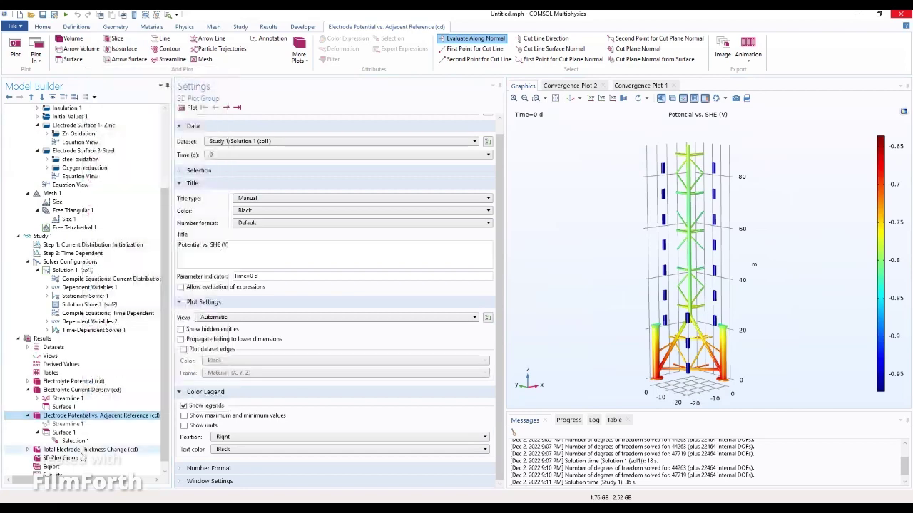
pyautogui.click(80, 460)
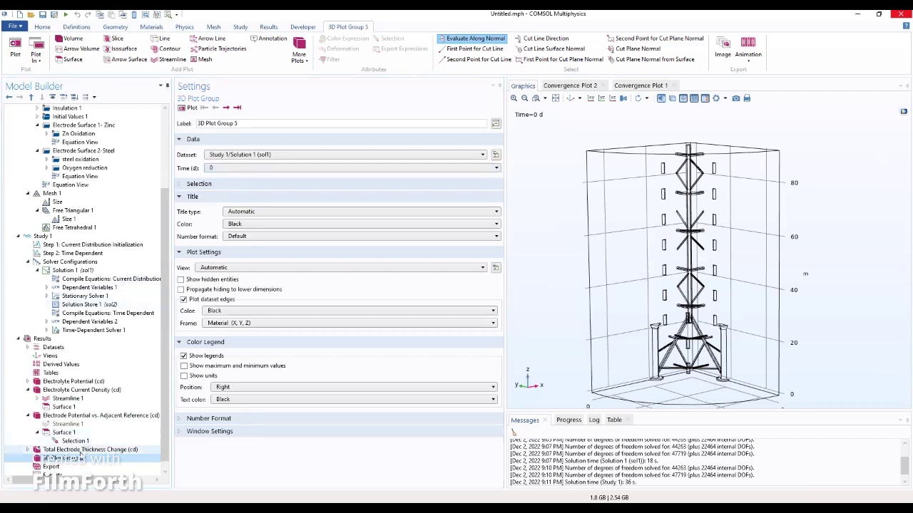
pyautogui.click(25, 451)
pyautogui.click(27, 450)
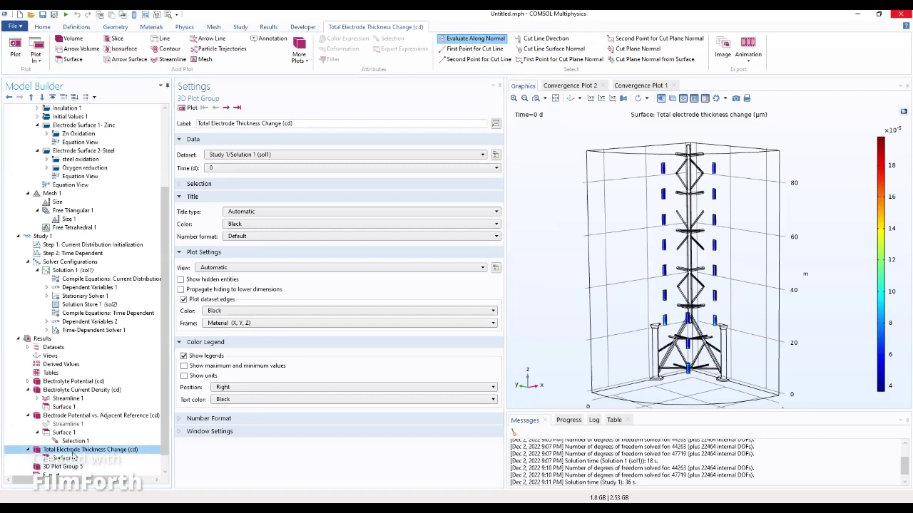
pyautogui.click(68, 467)
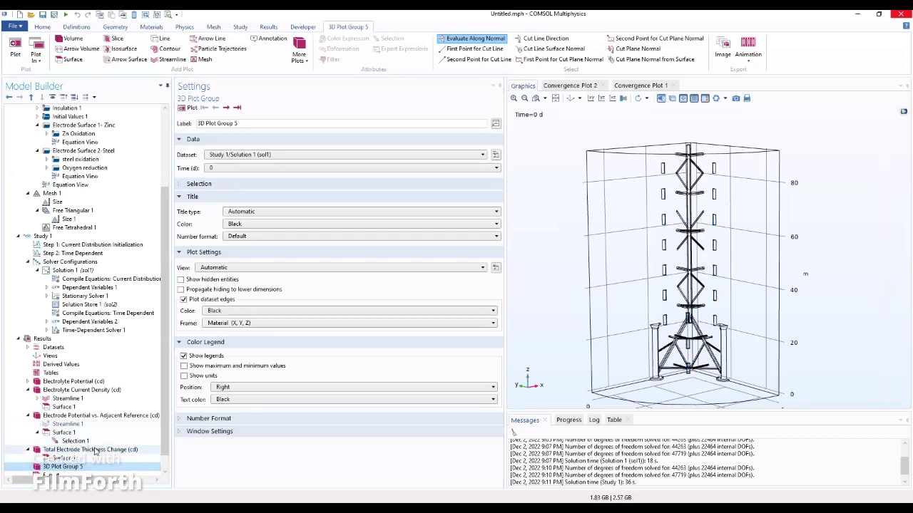
pyautogui.click(95, 450)
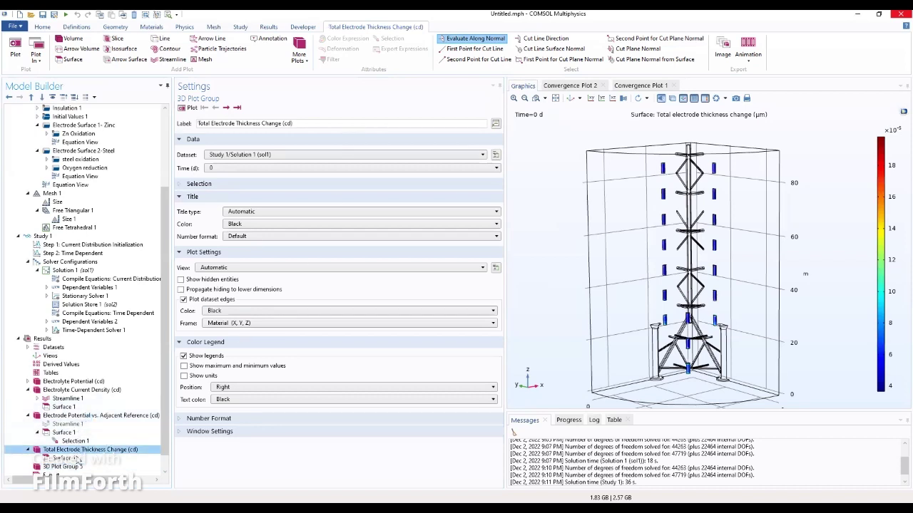
pyautogui.click(74, 467)
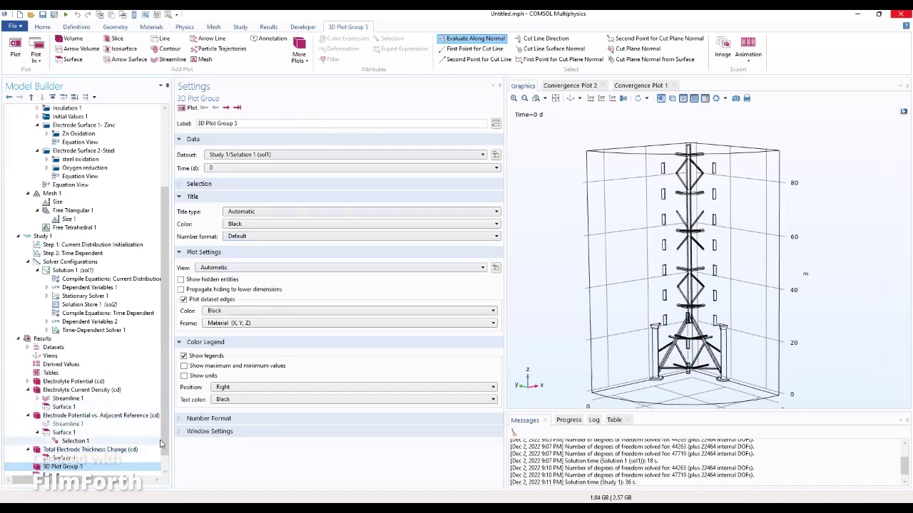
pyautogui.click(107, 450)
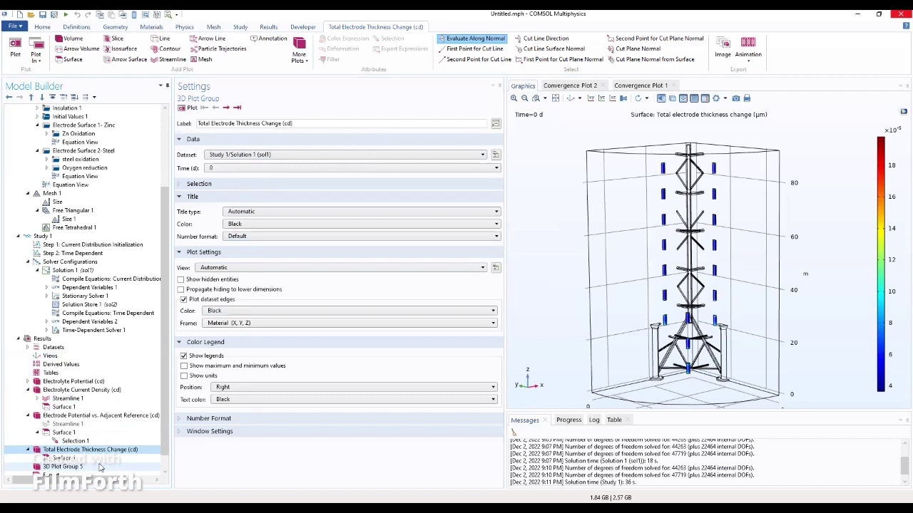
pyautogui.click(100, 468)
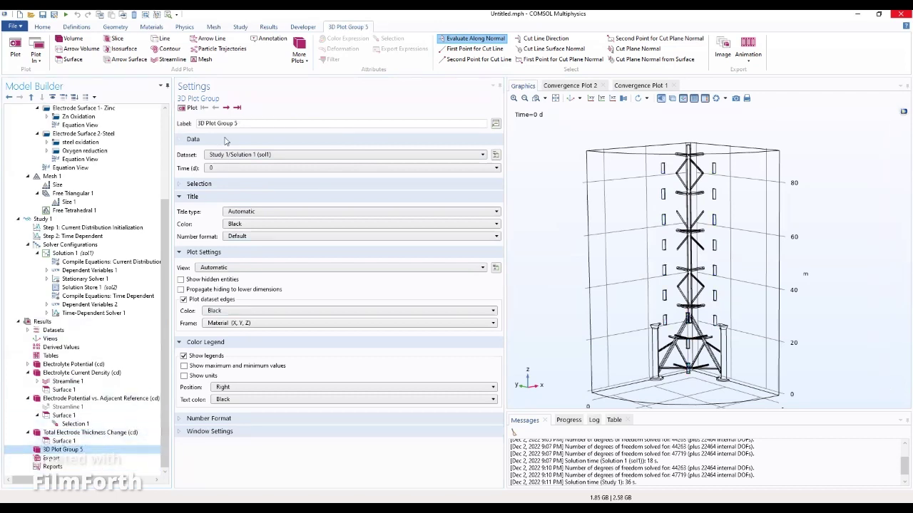
# Inspect the label, dataset and selection settings of 3D Plot Group 5
pyautogui.moveTo(241, 124); pyautogui.dragTo(198, 125)
pyautogui.click(67, 451)
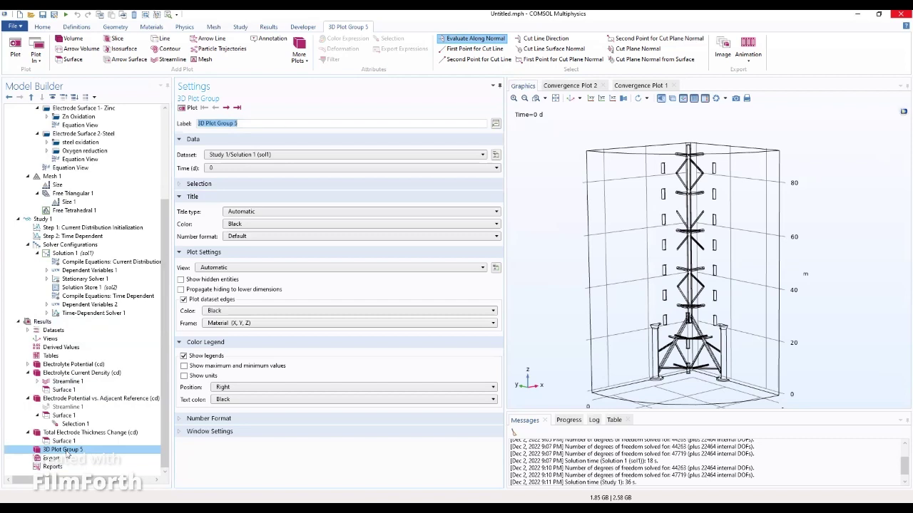
pyautogui.click(231, 155)
pyautogui.click(230, 155)
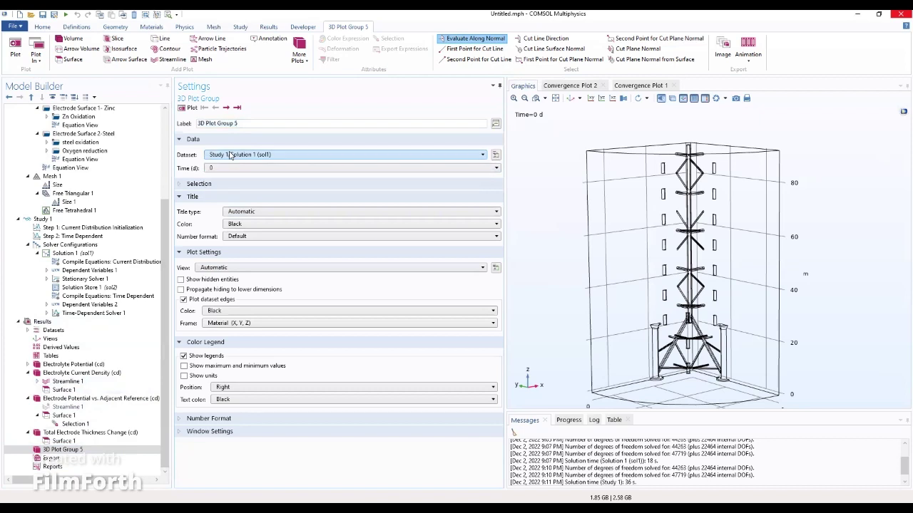
pyautogui.click(214, 185)
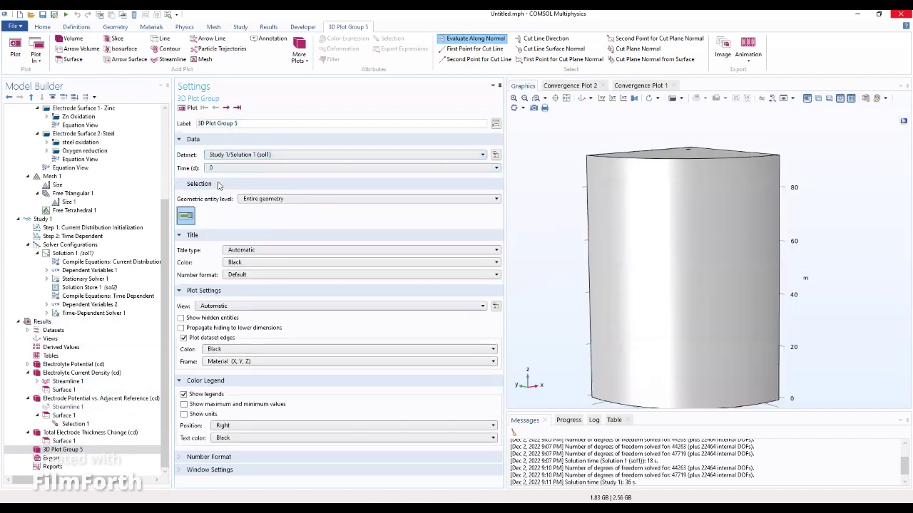
pyautogui.click(218, 183)
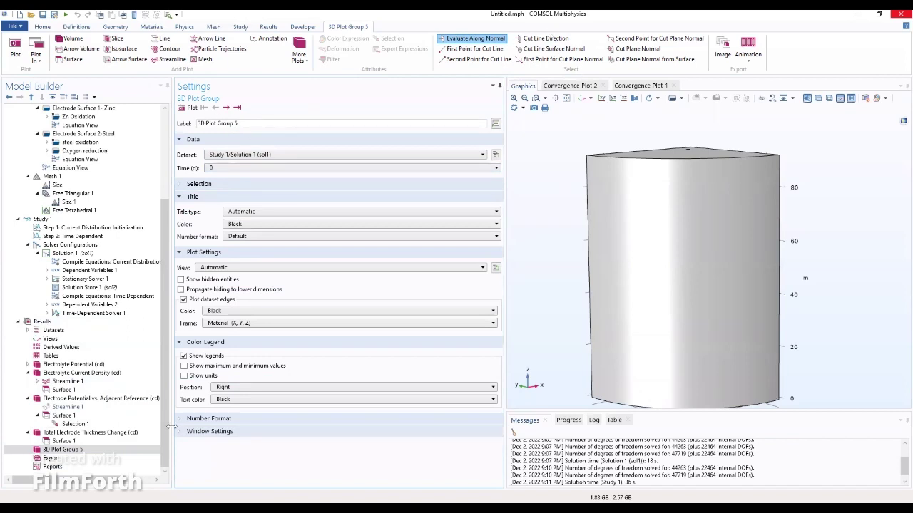
# Rename the Total Electrode Thickness Change plot group as "oxide layer thickness" and turn off its dataset edges
pyautogui.click(68, 433)
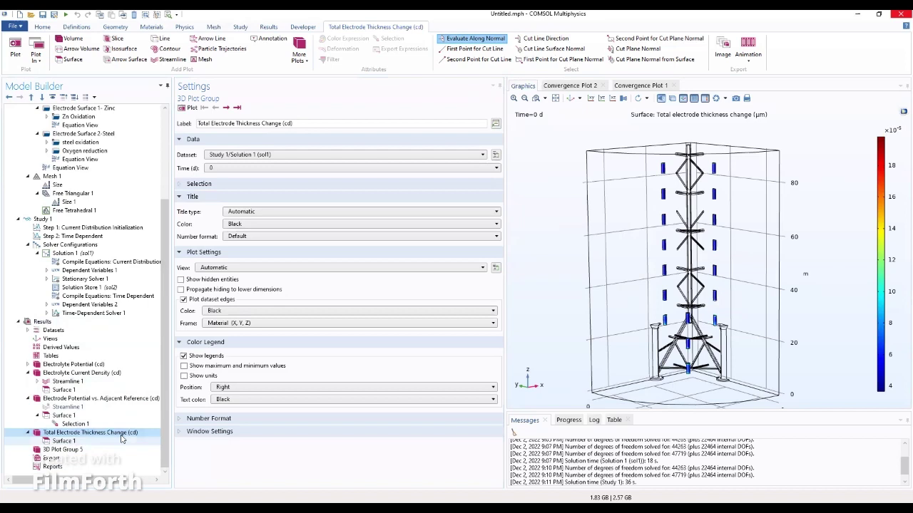
pyautogui.click(69, 441)
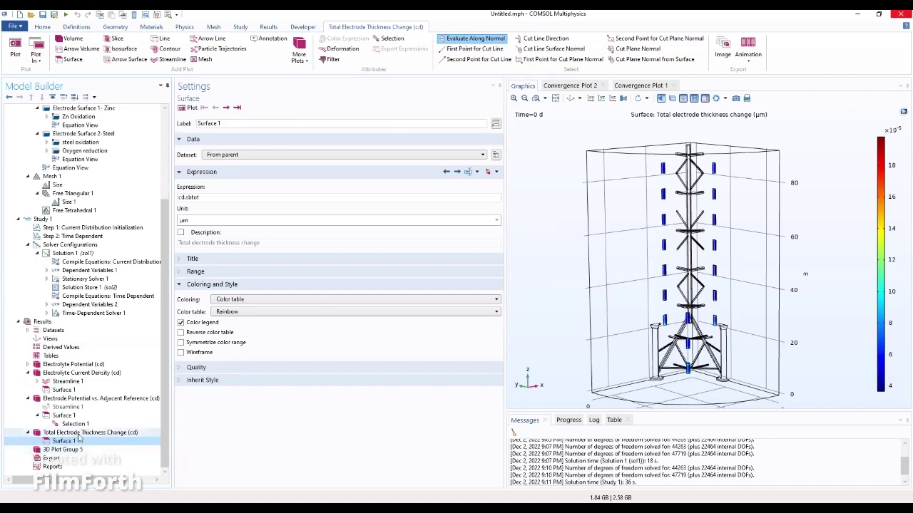
pyautogui.click(79, 433)
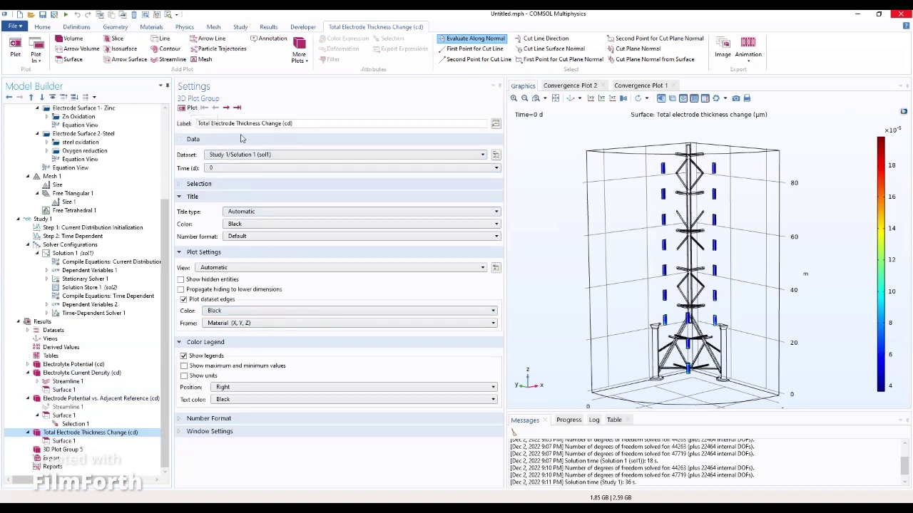
pyautogui.click(300, 121)
pyautogui.moveTo(300, 122); pyautogui.dragTo(189, 136)
pyautogui.write('c')
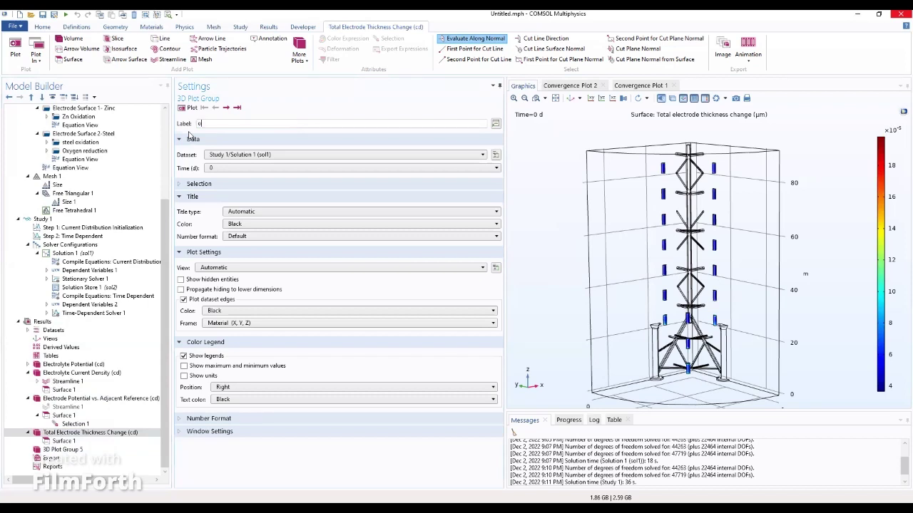
pyautogui.write('xide layer thickness')
pyautogui.click(184, 300)
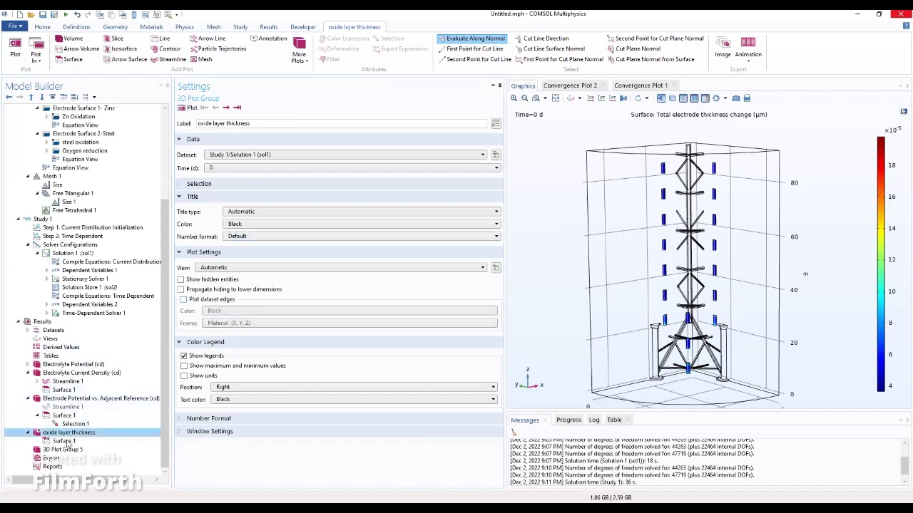
# Add a selection to Surface 1 of the oxide layer thickness plot, limit it to Zinc, and redisplay the plot
pyautogui.click(29, 434)
pyautogui.click(30, 442)
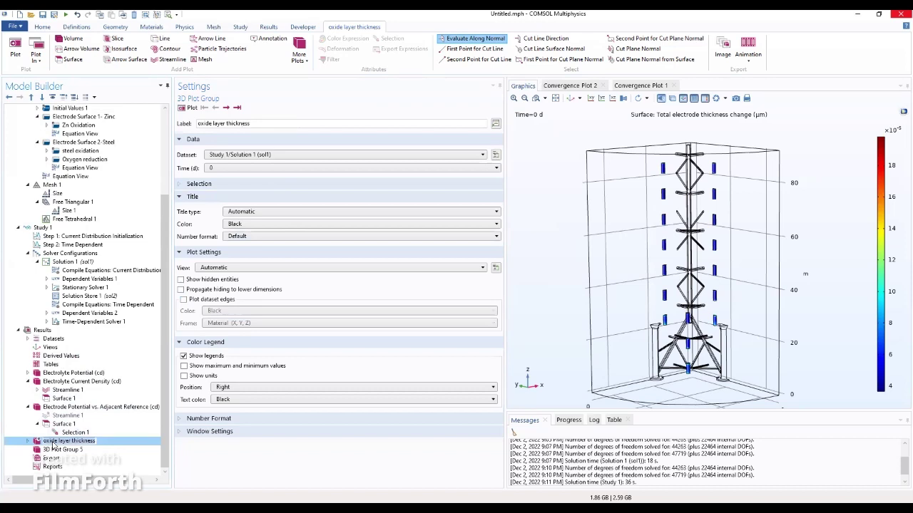
pyautogui.click(28, 442)
pyautogui.click(59, 450)
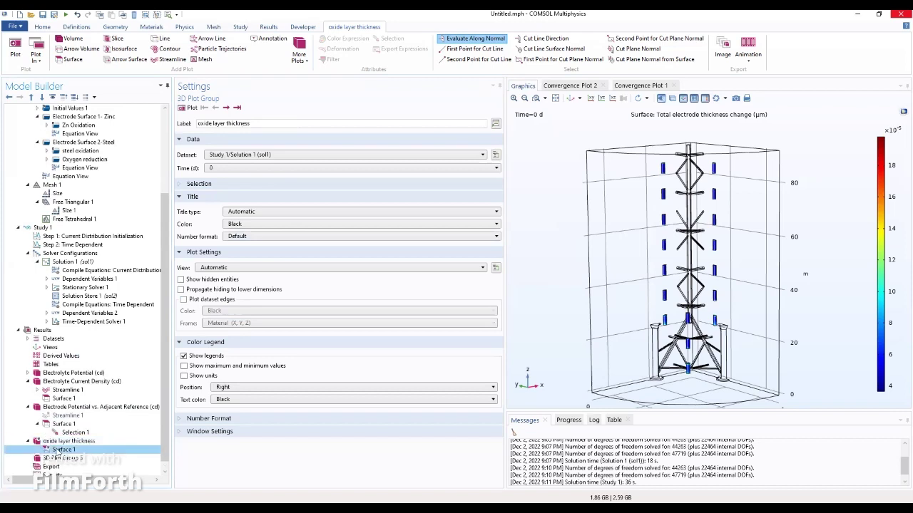
pyautogui.rightClick(59, 450)
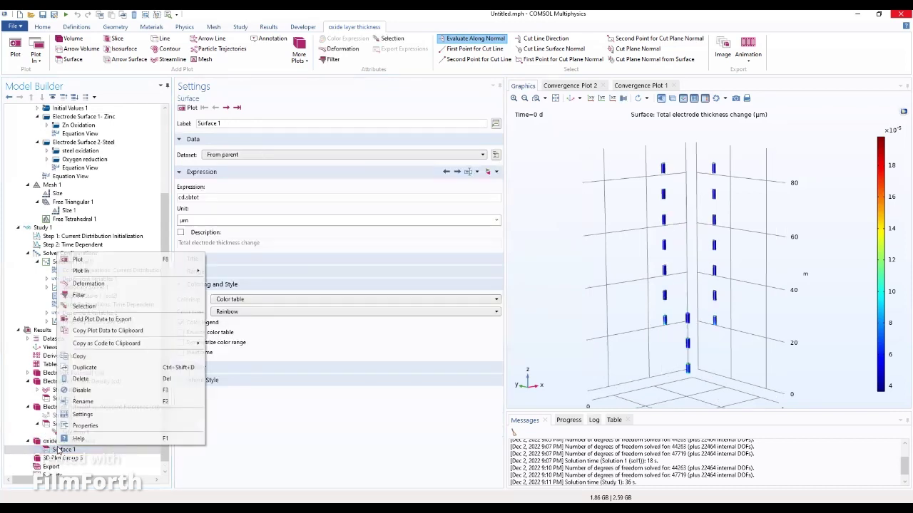
pyautogui.click(83, 307)
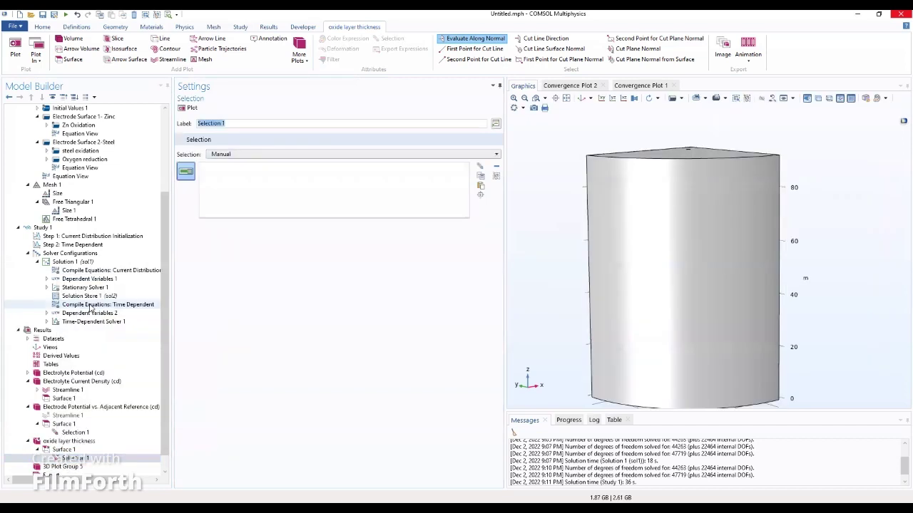
pyautogui.click(222, 154)
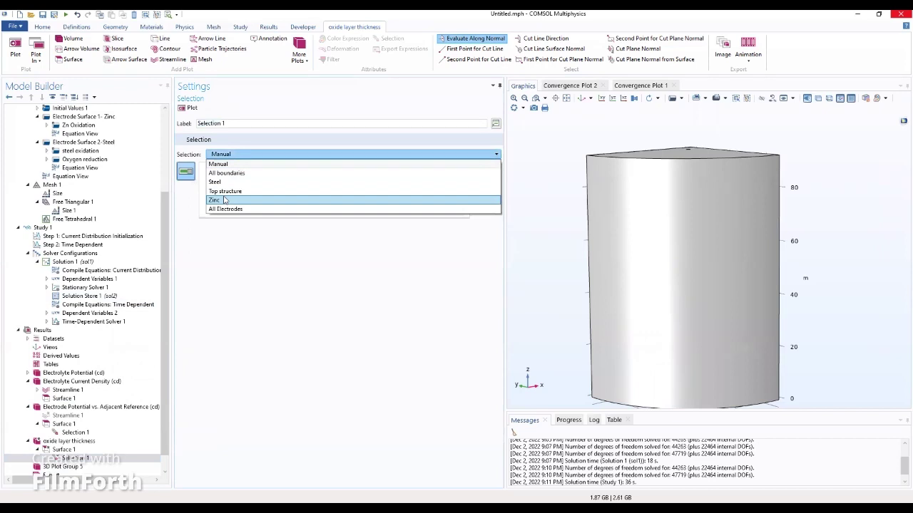
pyautogui.click(224, 201)
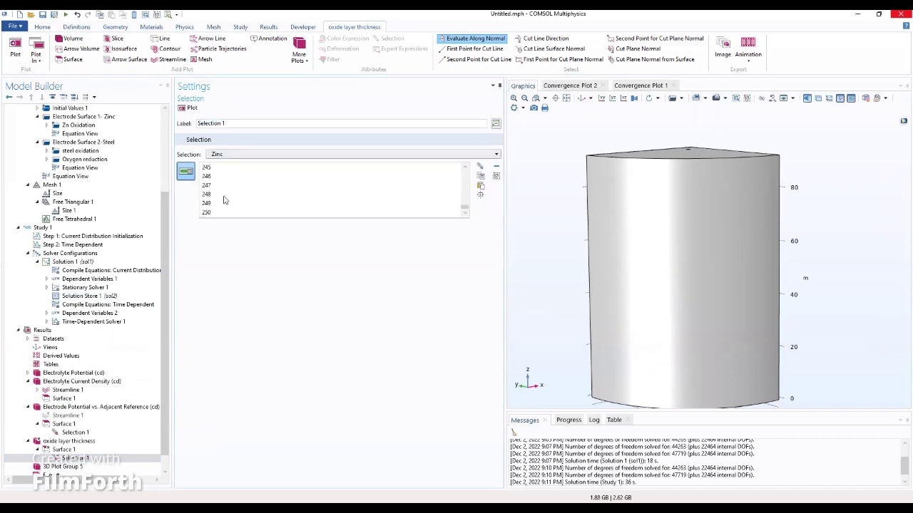
pyautogui.click(68, 441)
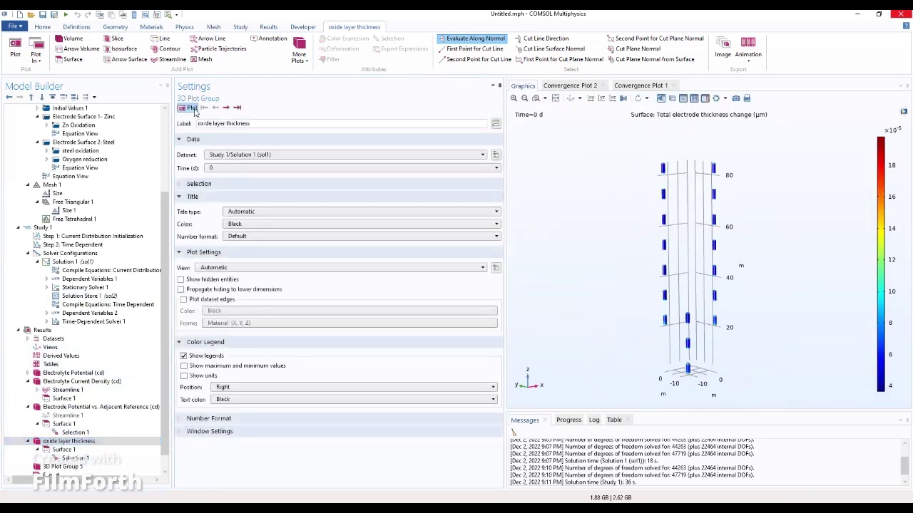
# Review the oxide layer thickness plot's surface and selection from another angle, and compare them with the electrode potential plot and its selection
pyautogui.click(77, 459)
pyautogui.click(77, 450)
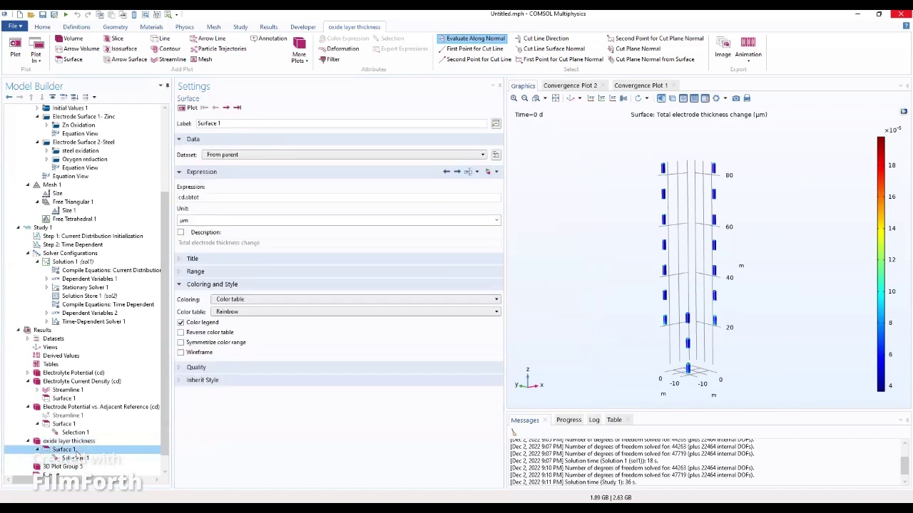
pyautogui.click(78, 458)
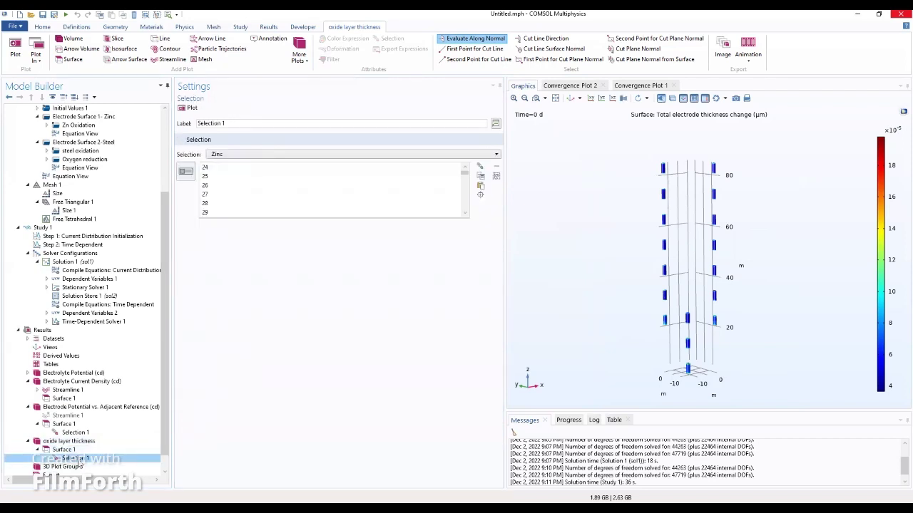
pyautogui.click(69, 441)
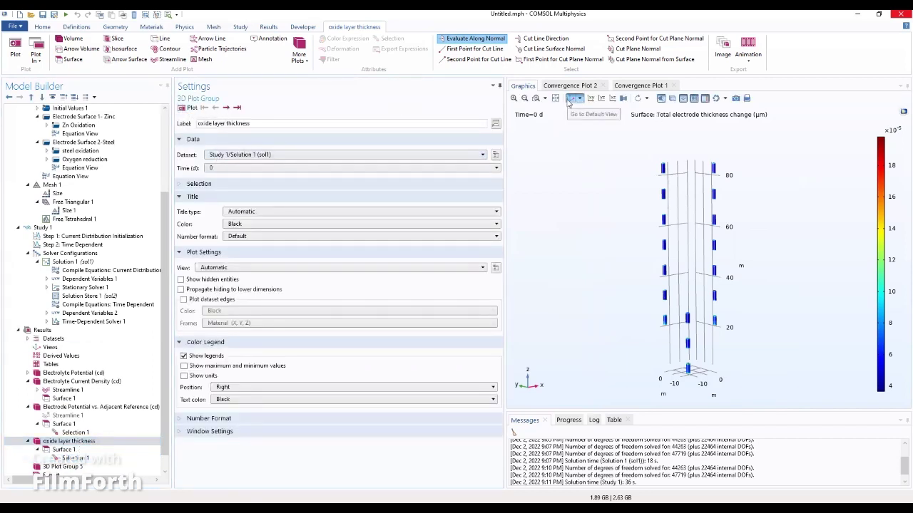
pyautogui.moveTo(685, 271); pyautogui.dragTo(663, 298)
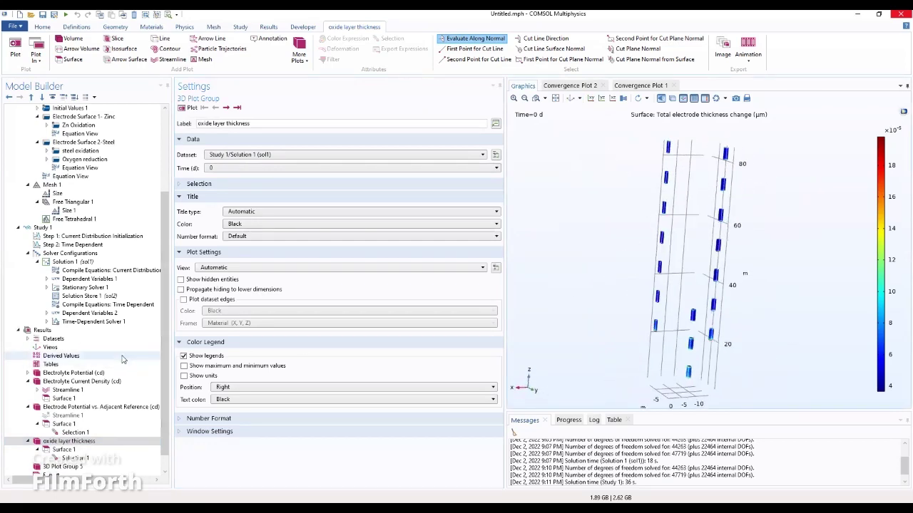
pyautogui.click(73, 458)
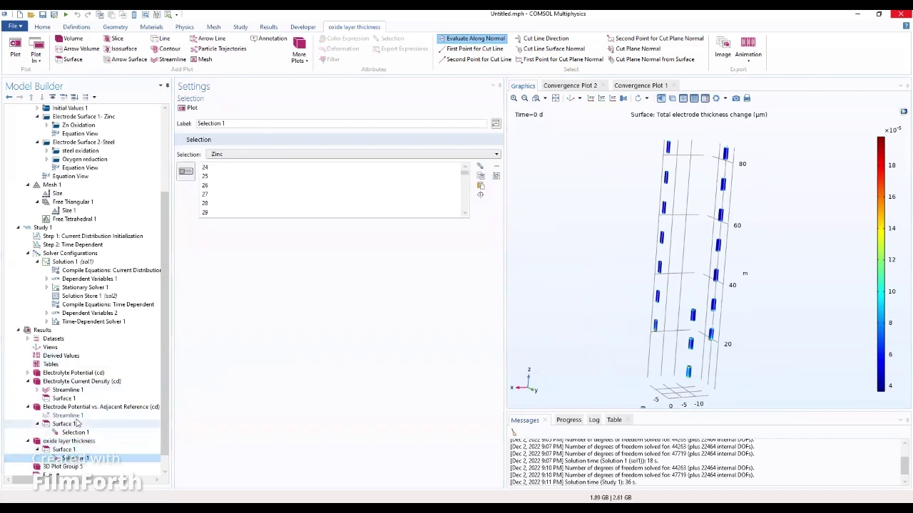
pyautogui.click(84, 408)
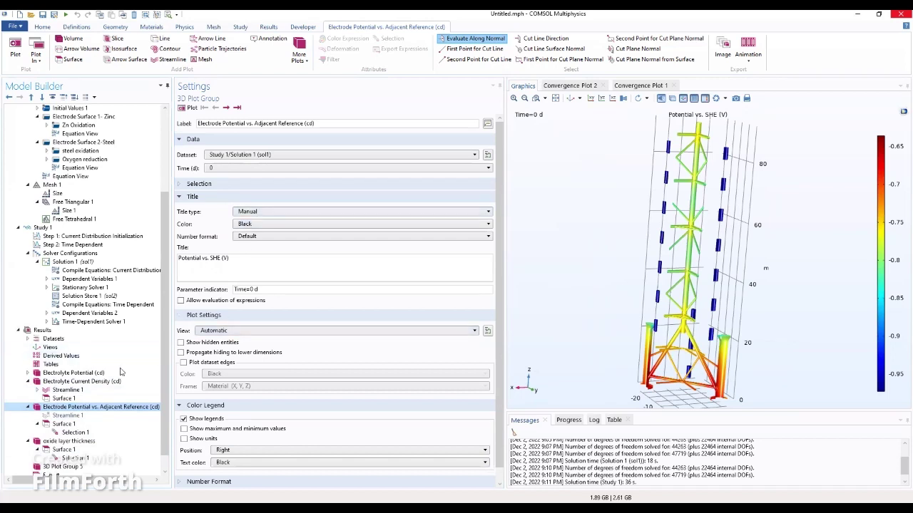
pyautogui.click(74, 434)
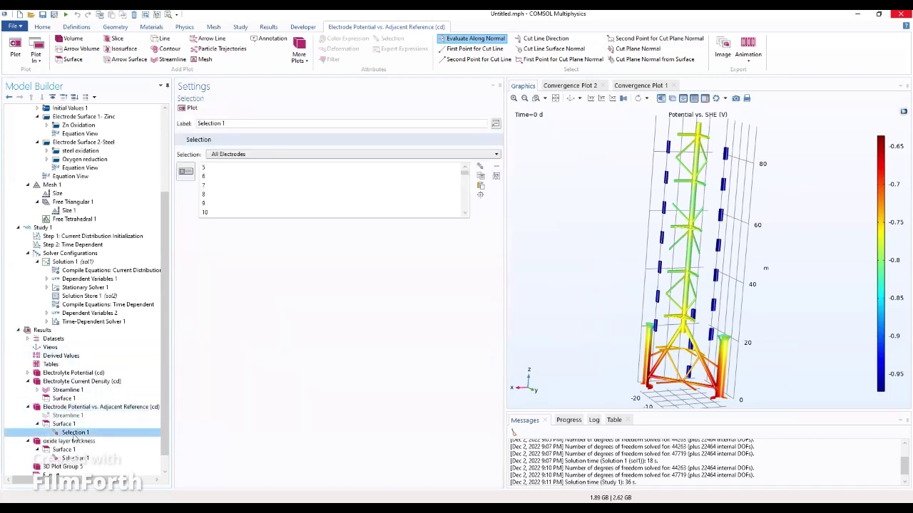
# Recheck the Zinc selection of the oxide layer thickness plot
pyautogui.click(75, 459)
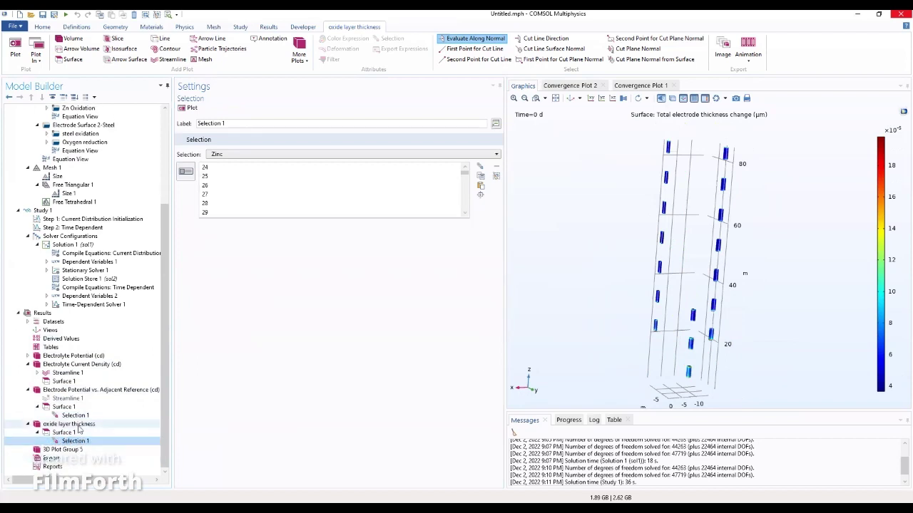
pyautogui.press('Up')
pyautogui.press('Up')
pyautogui.click(81, 442)
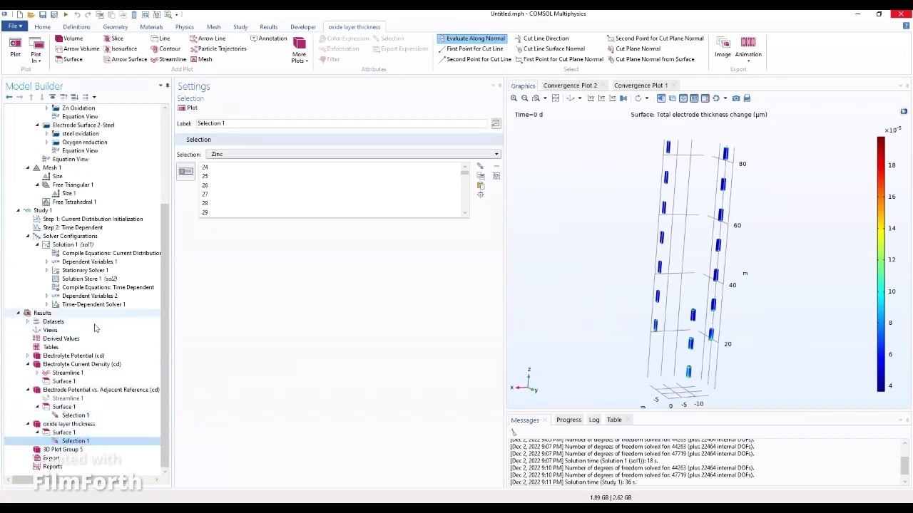
# Add a 1D plot group to the results and label it "local corrosion current density"
pyautogui.click(73, 315)
pyautogui.rightClick(74, 316)
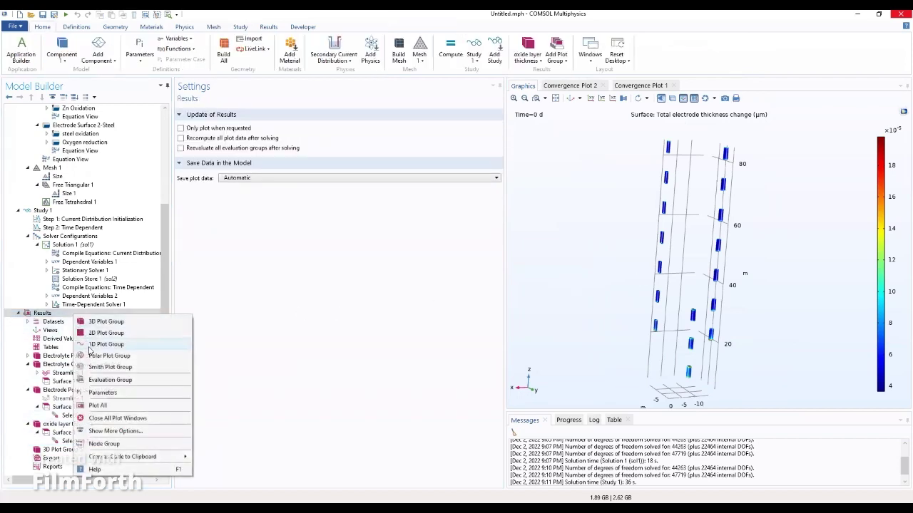
pyautogui.click(100, 345)
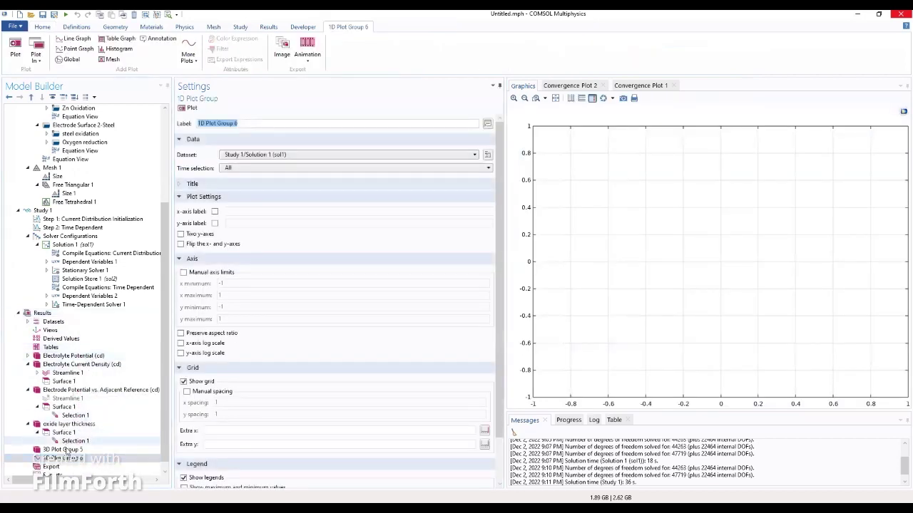
pyautogui.click(68, 458)
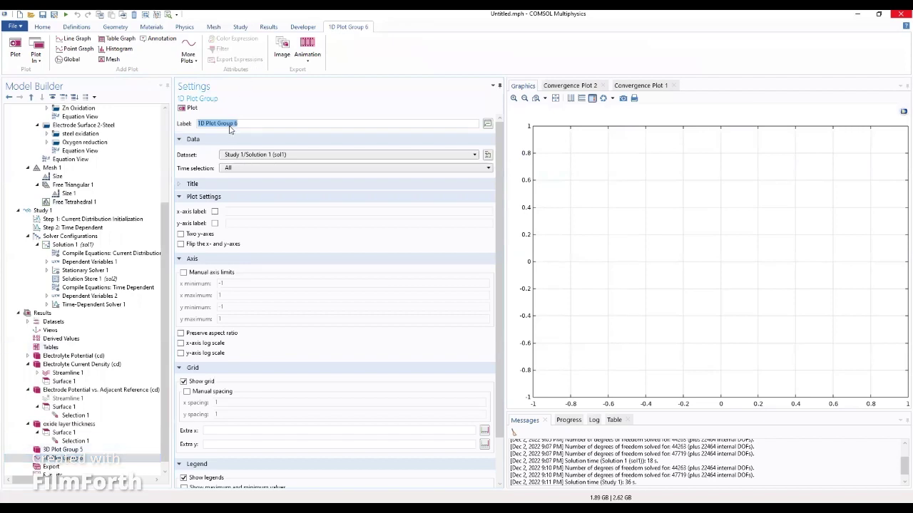
pyautogui.write('local corrosion current dens')
pyautogui.press('BackSpace')
pyautogui.press('BackSpace')
pyautogui.write('nsity')
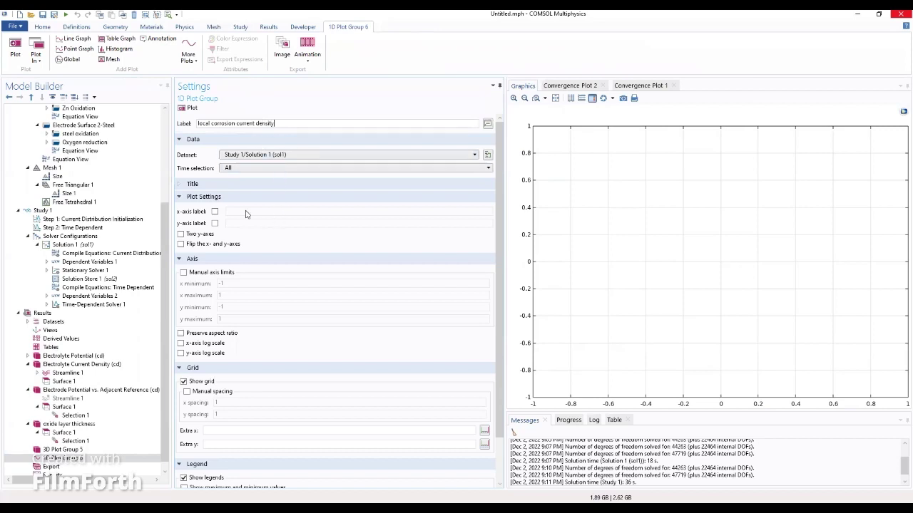
# Set the title type to None and the legend position to Lower right for the local corrosion current density plot group
pyautogui.click(234, 184)
pyautogui.click(233, 198)
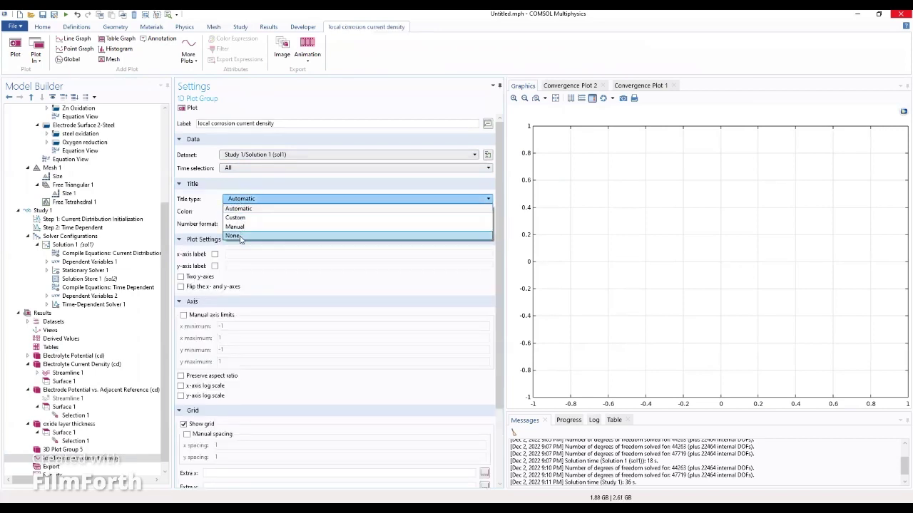
pyautogui.click(234, 236)
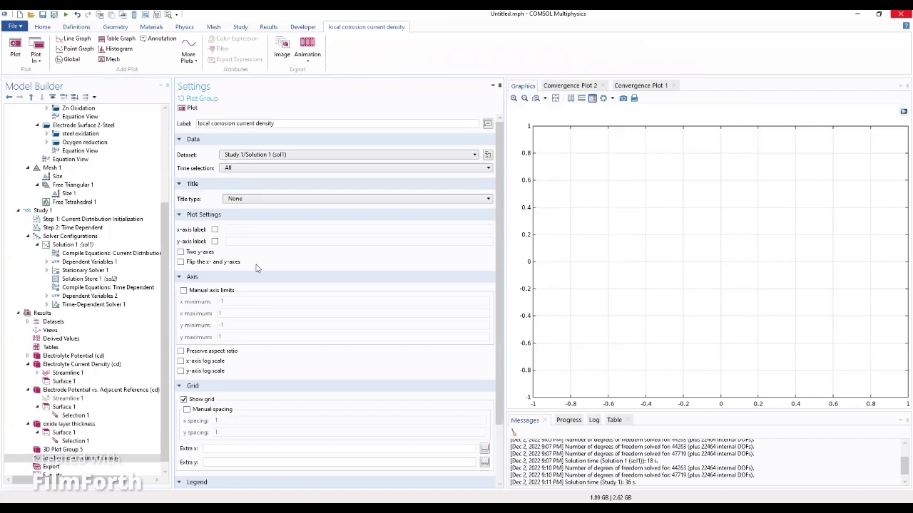
pyautogui.scroll(-2, 257, 269)
pyautogui.click(227, 449)
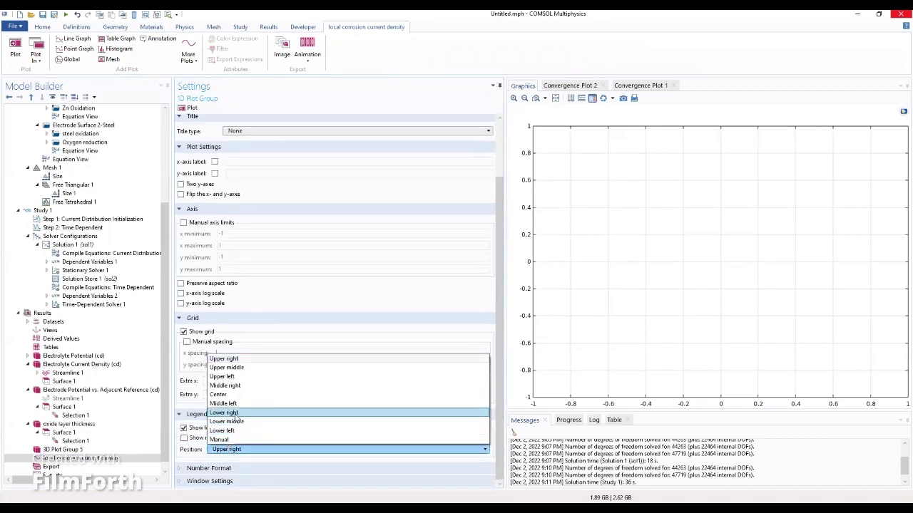
pyautogui.click(228, 413)
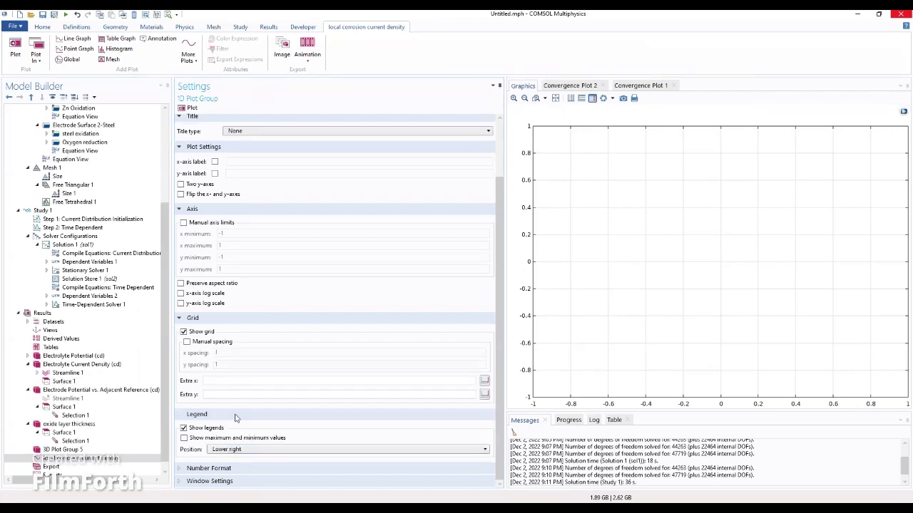
# Add a point graph to the local corrosion current density group and paste point 28 as its selection
pyautogui.click(98, 459)
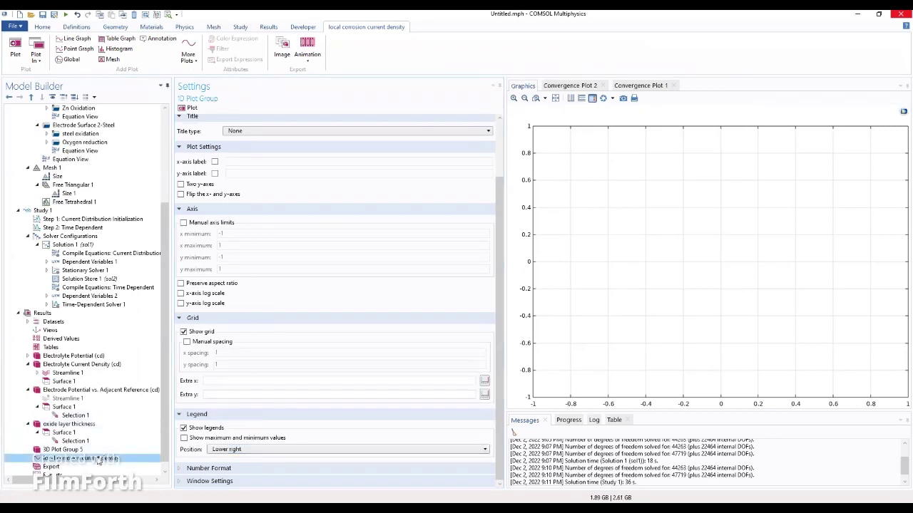
pyautogui.rightClick(99, 461)
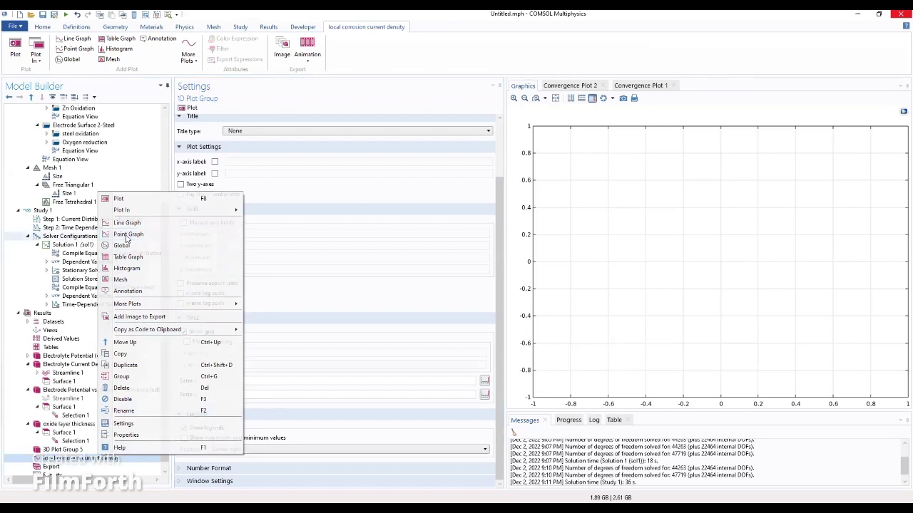
pyautogui.click(126, 237)
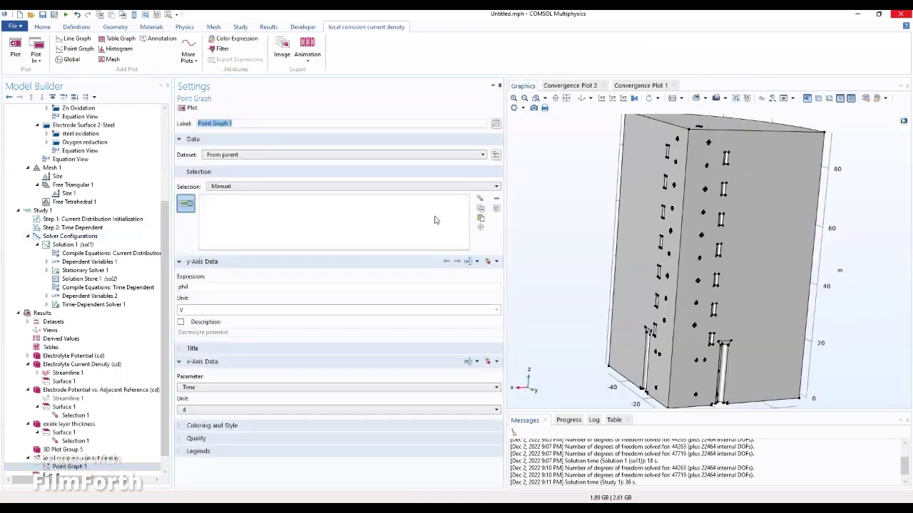
pyautogui.click(480, 219)
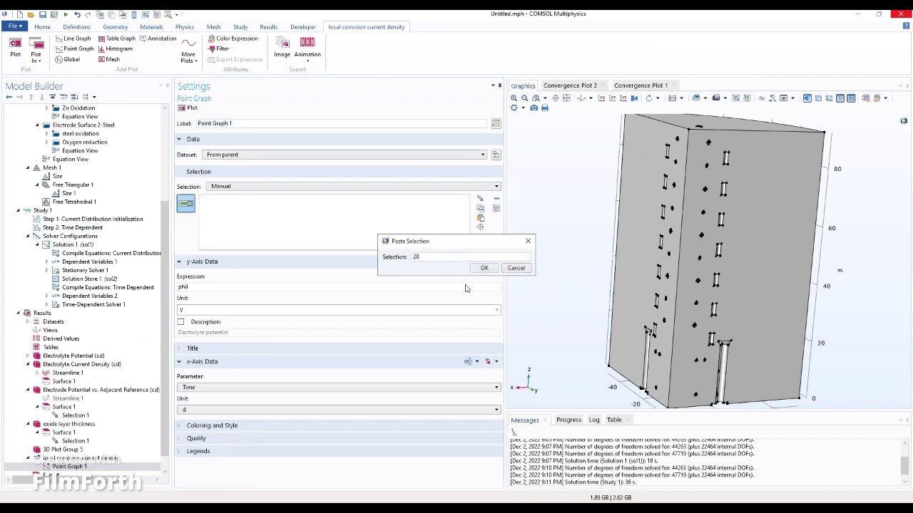
pyautogui.click(484, 268)
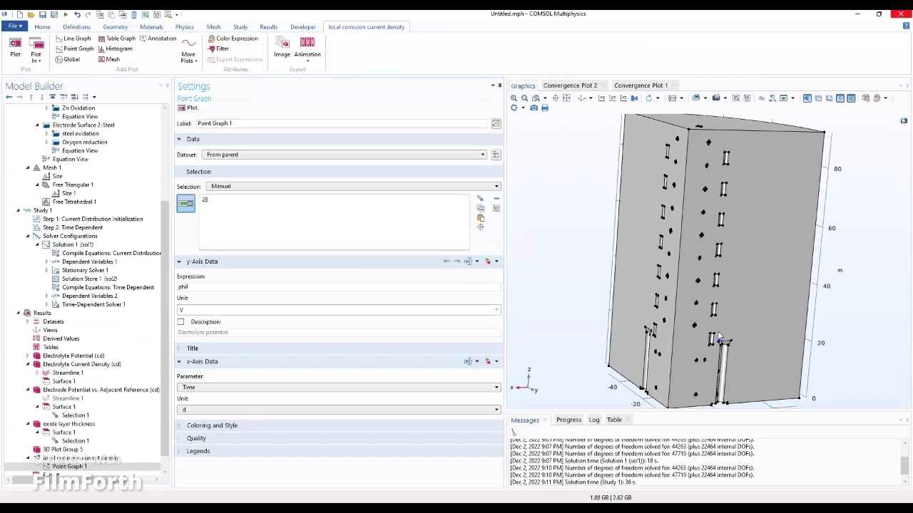
# Turn on transparency and view the selected point within the tower geometry from other angles
pyautogui.moveTo(713, 285); pyautogui.dragTo(832, 96)
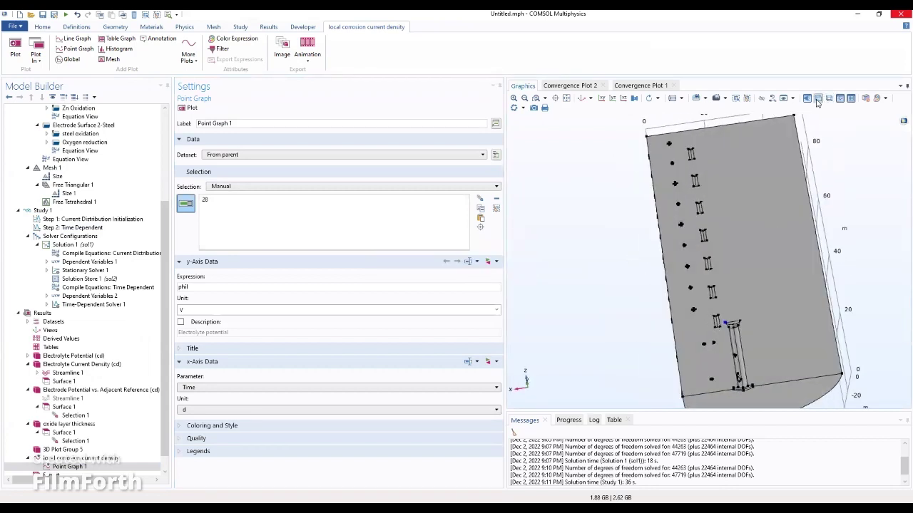
pyautogui.click(818, 97)
pyautogui.moveTo(756, 278); pyautogui.dragTo(609, 351)
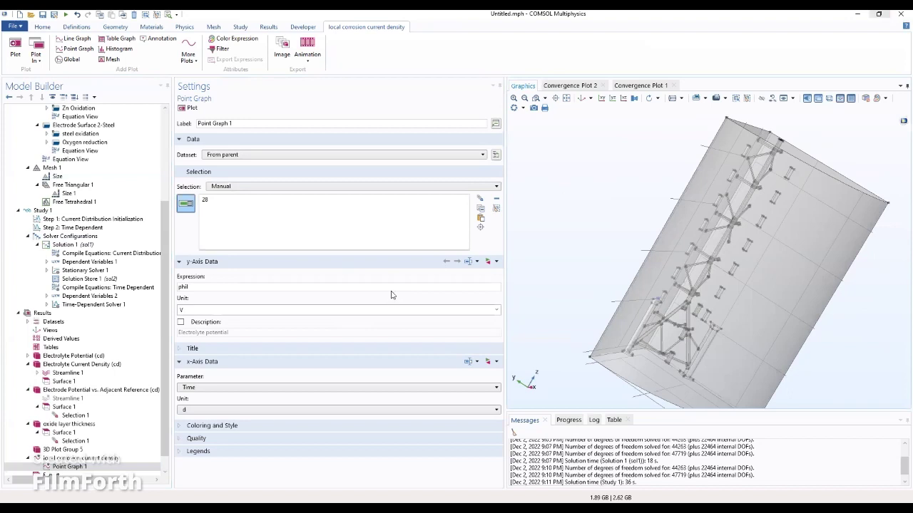
# Set the point graph's y-axis expression to the electrode kinetics local current density cd.iloc_er1
pyautogui.click(489, 263)
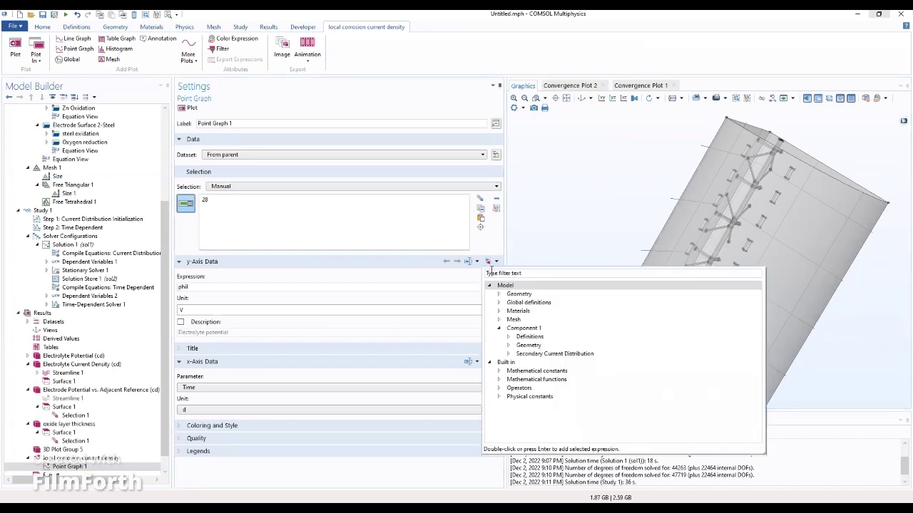
pyautogui.click(508, 354)
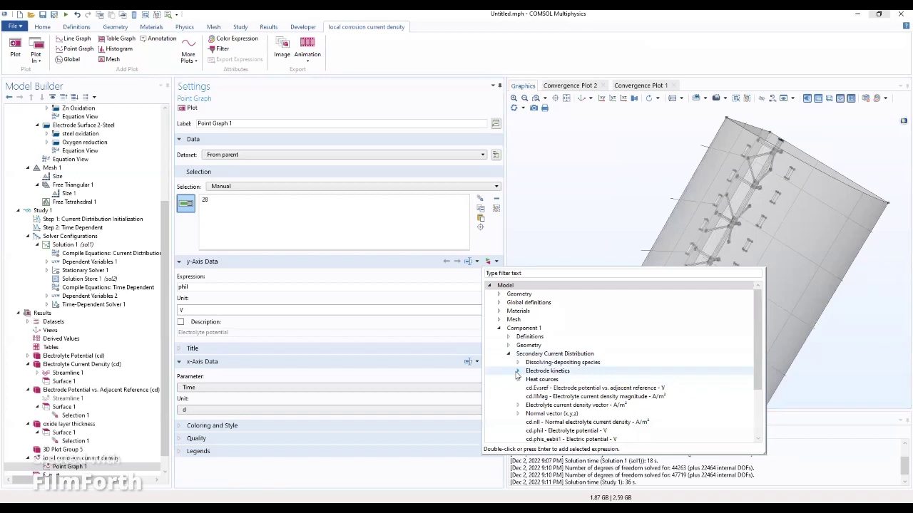
pyautogui.click(517, 371)
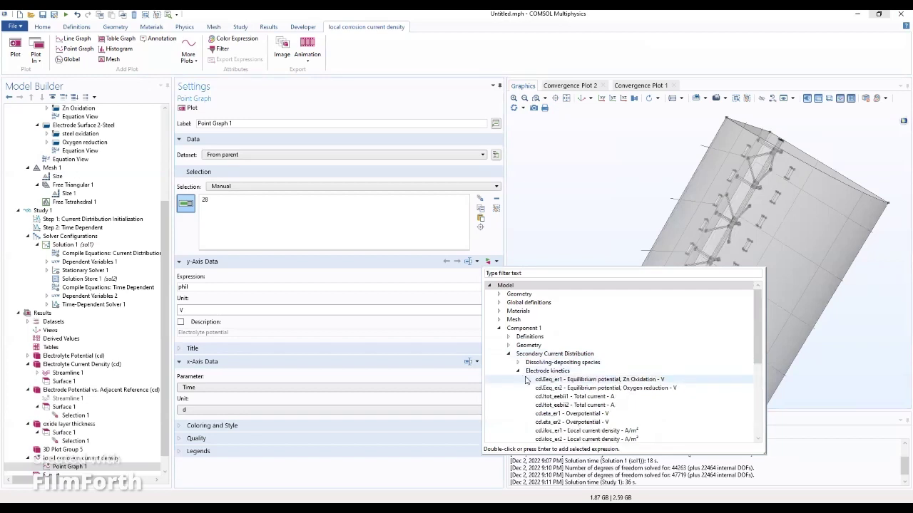
pyautogui.scroll(-1, 538, 388)
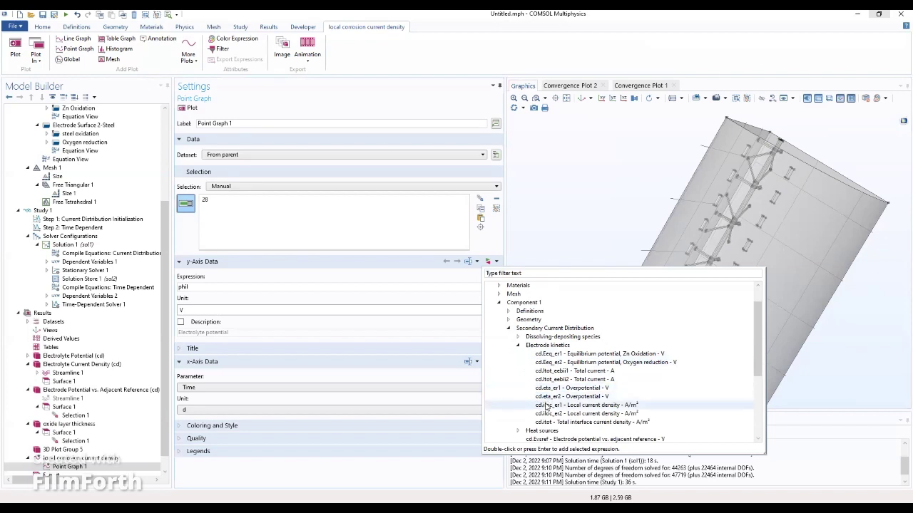
pyautogui.doubleClick(546, 405)
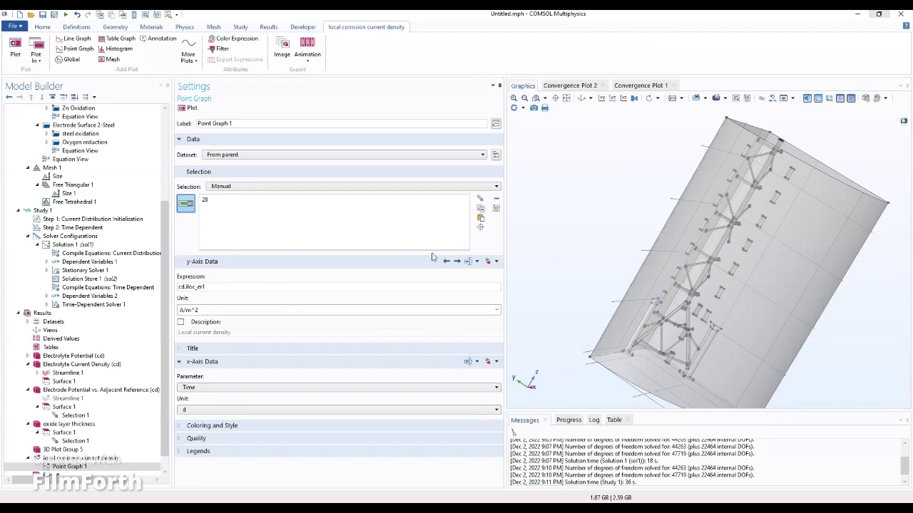
# Change the point graph's y-axis expression to the electrode kinetics local current density cd.iloc_er2
pyautogui.click(489, 263)
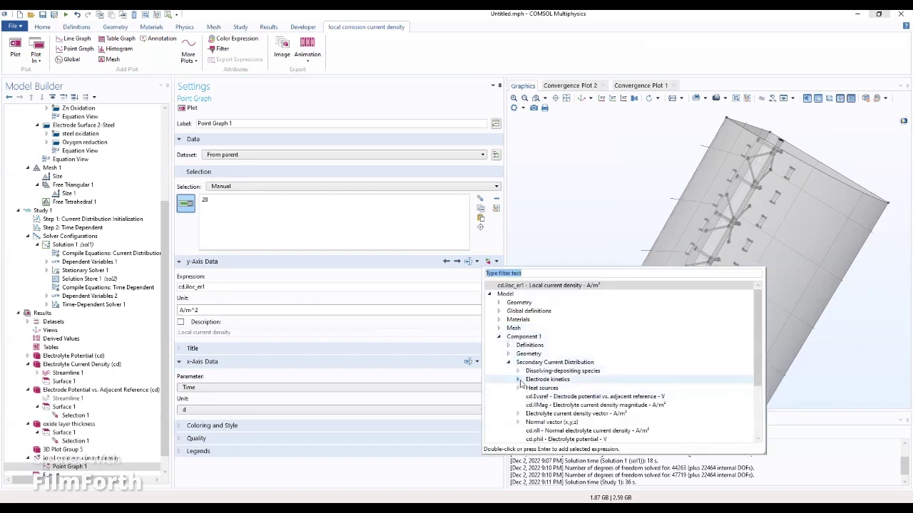
pyautogui.click(517, 380)
pyautogui.scroll(-3, 531, 401)
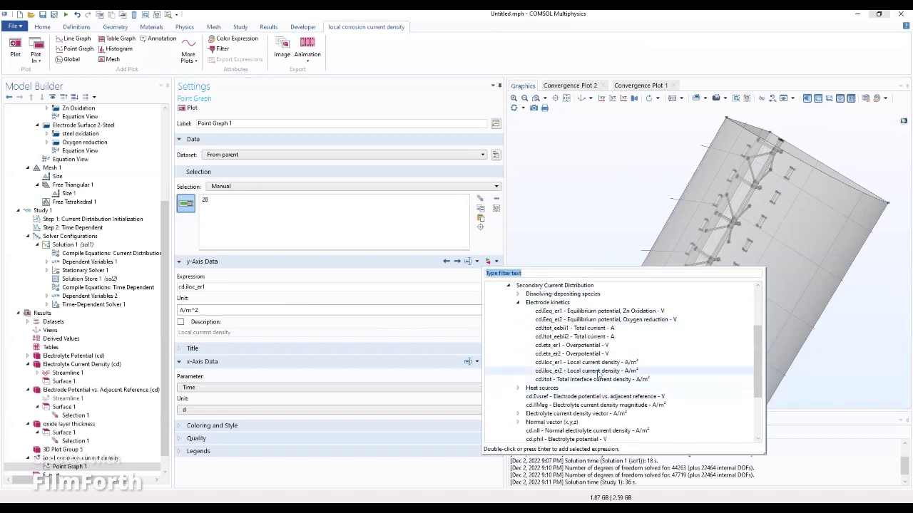
pyautogui.doubleClick(597, 371)
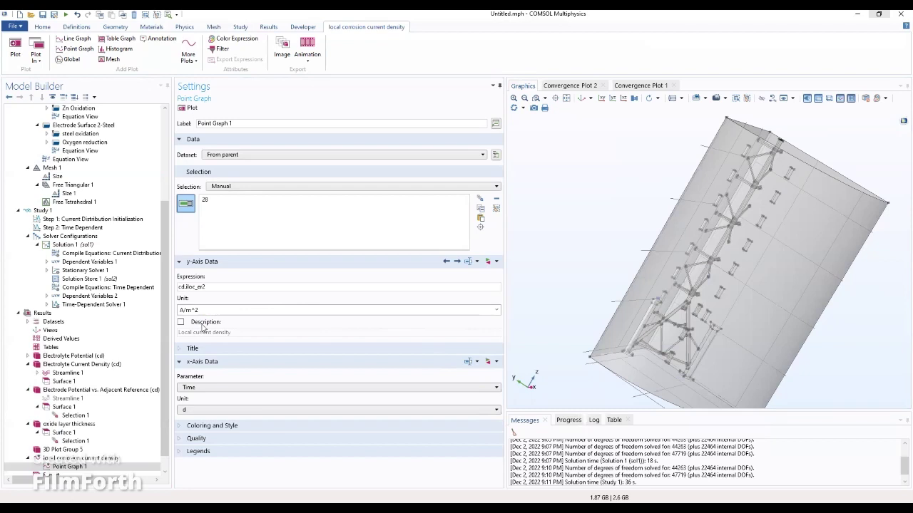
# Show legends for the point graph, set them to Manual, and enter "Top of leg" as the legend text
pyautogui.click(196, 452)
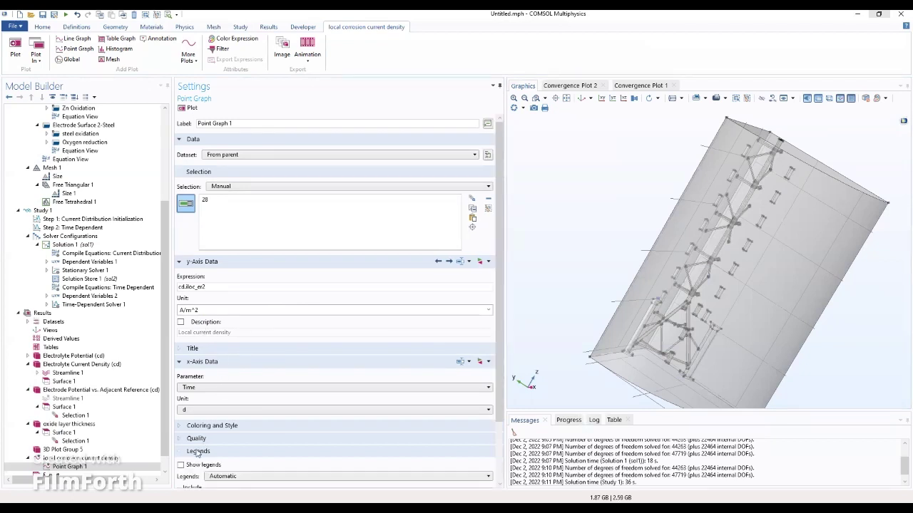
pyautogui.scroll(-3, 201, 443)
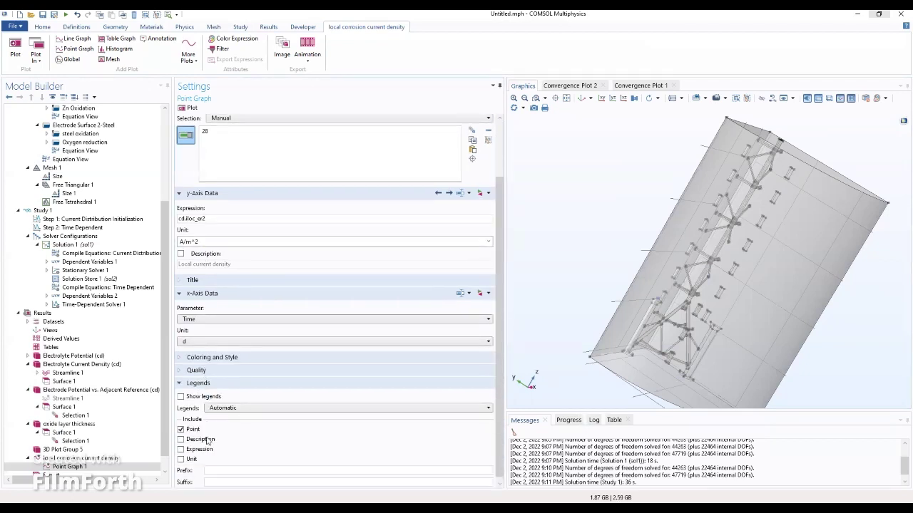
pyautogui.click(180, 397)
pyautogui.click(219, 405)
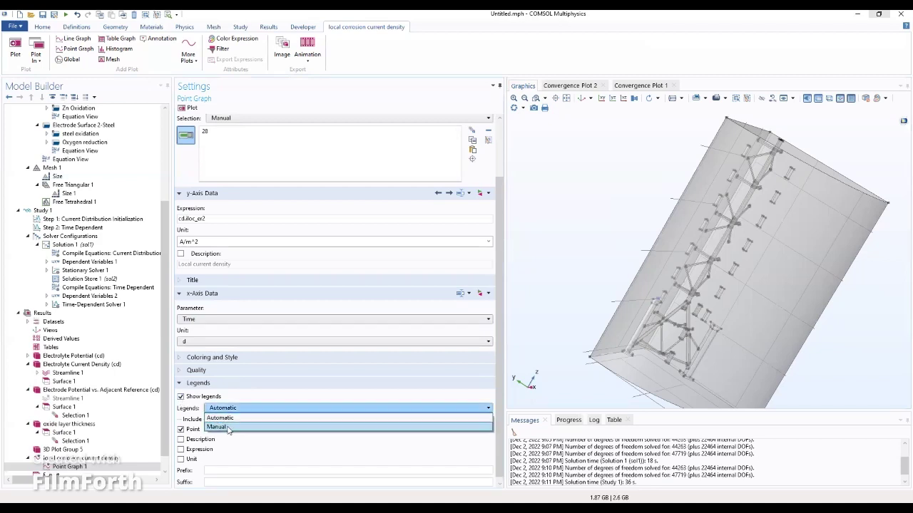
pyautogui.click(218, 427)
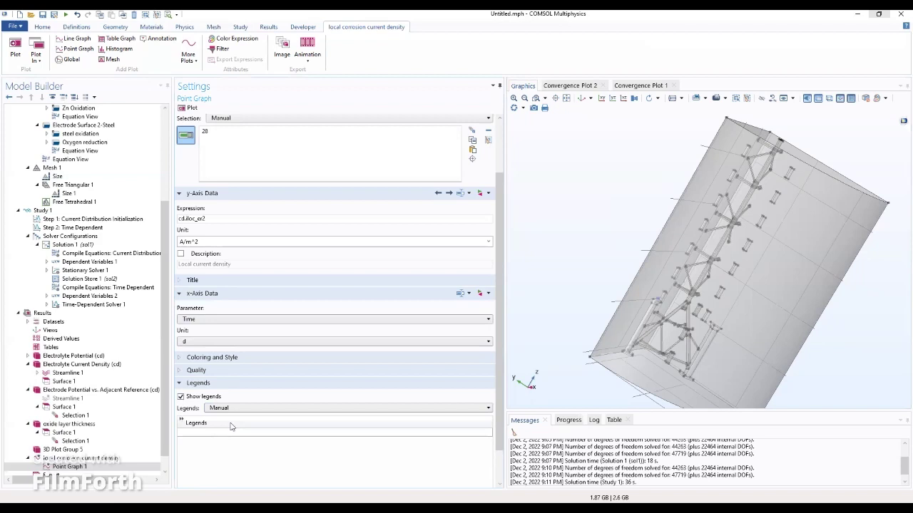
pyautogui.scroll(-1, 207, 403)
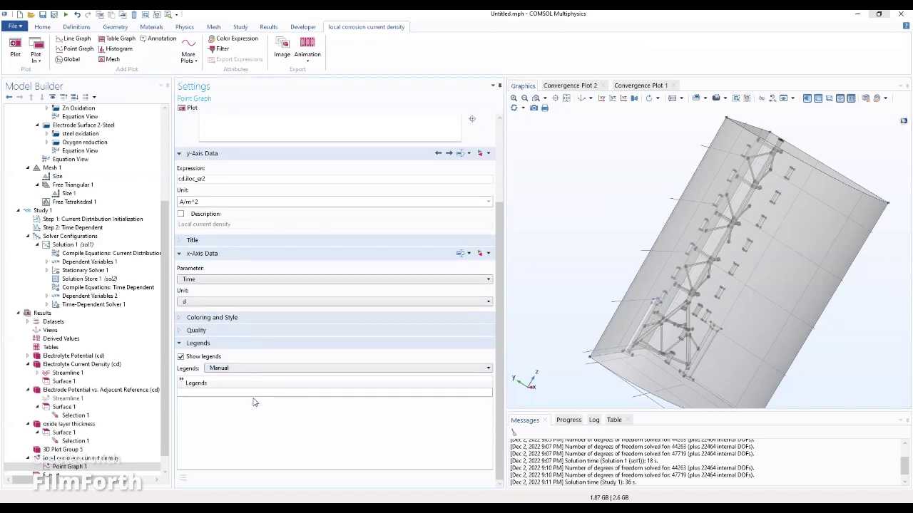
pyautogui.click(205, 394)
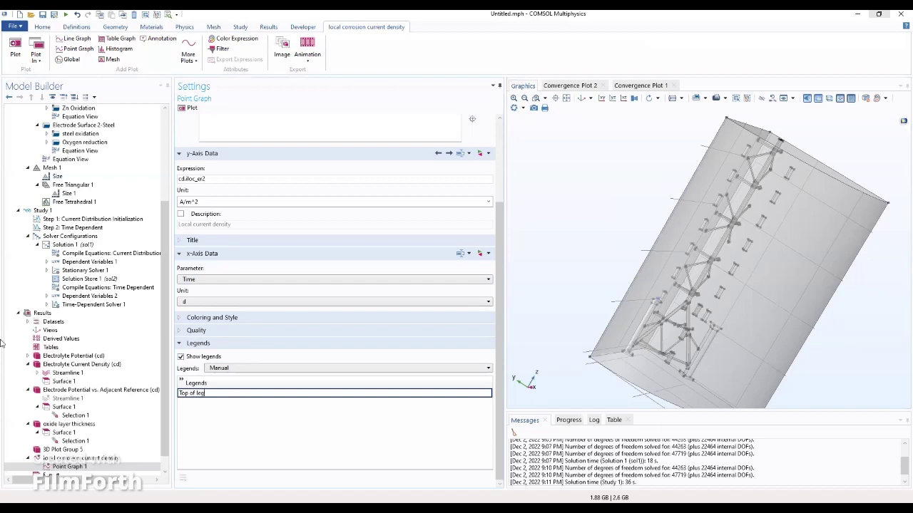
pyautogui.click(206, 412)
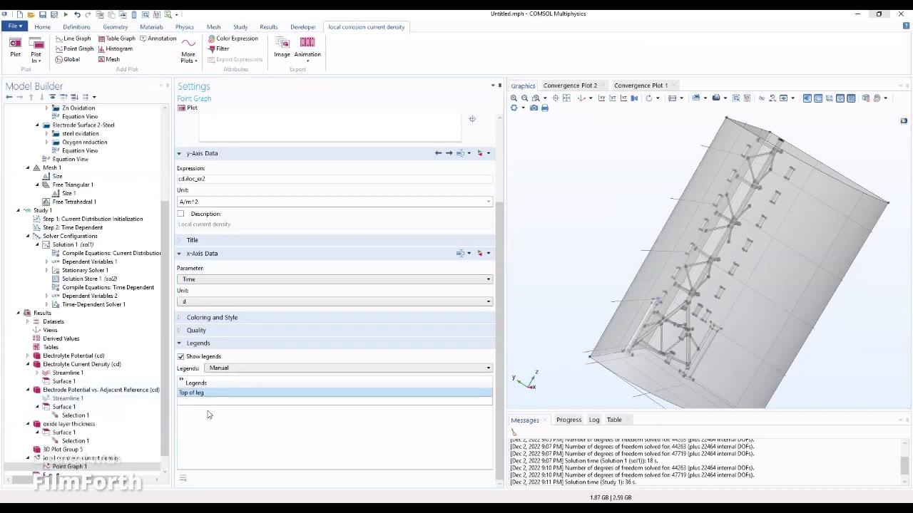
# Duplicate Point Graph 1 within the local corrosion current density group and check the selection type options of the copy
pyautogui.click(70, 466)
pyautogui.rightClick(69, 467)
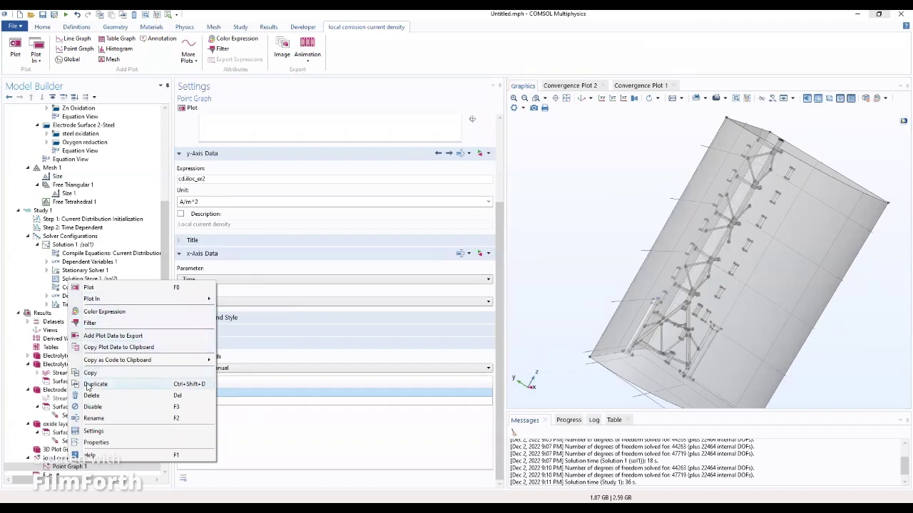
pyautogui.click(87, 387)
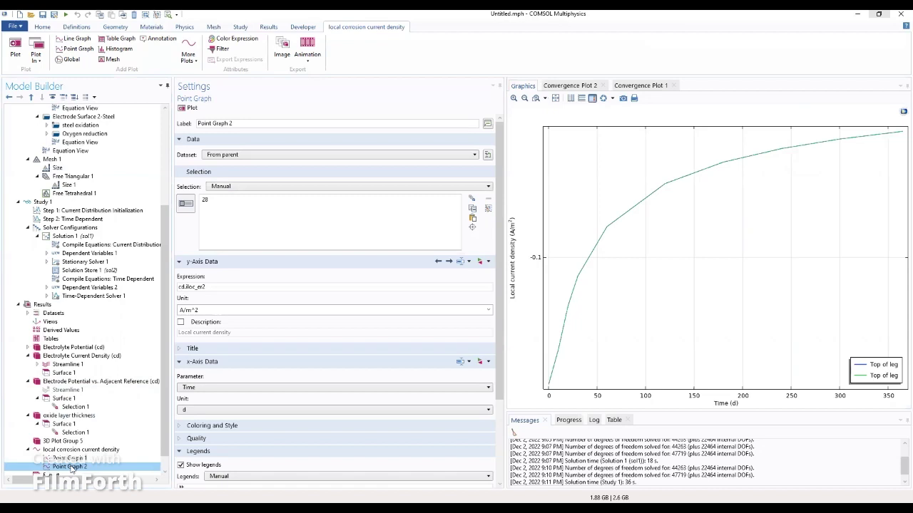
pyautogui.click(215, 187)
pyautogui.click(216, 192)
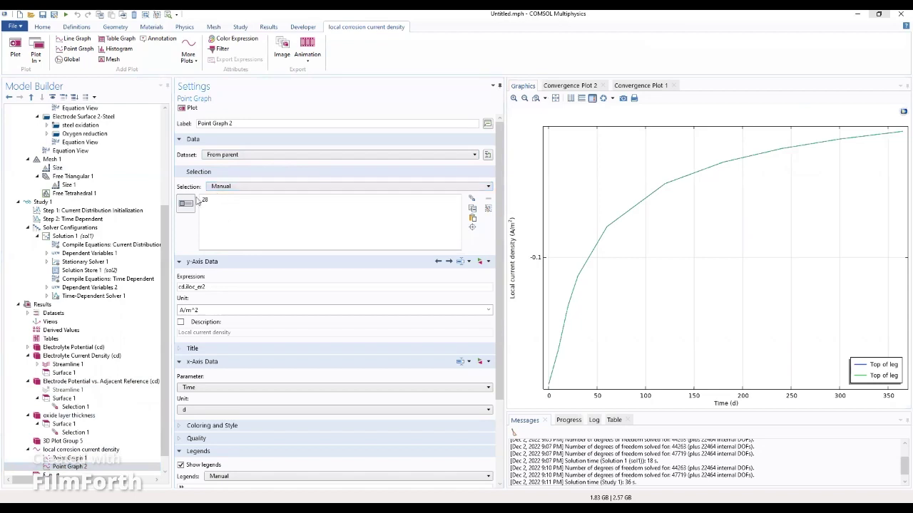
# Replace point 28 with point 22 in the manual selection of Point Graph 2
pyautogui.click(187, 204)
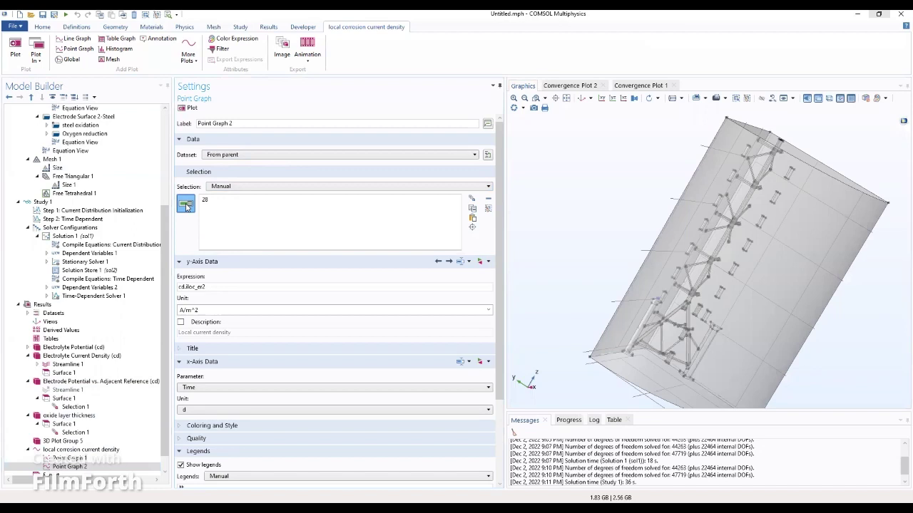
pyautogui.click(406, 203)
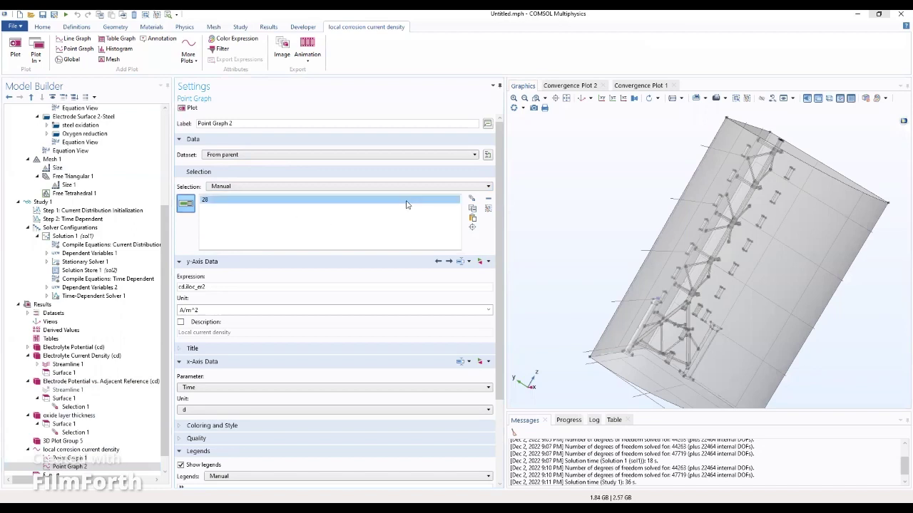
pyautogui.click(488, 199)
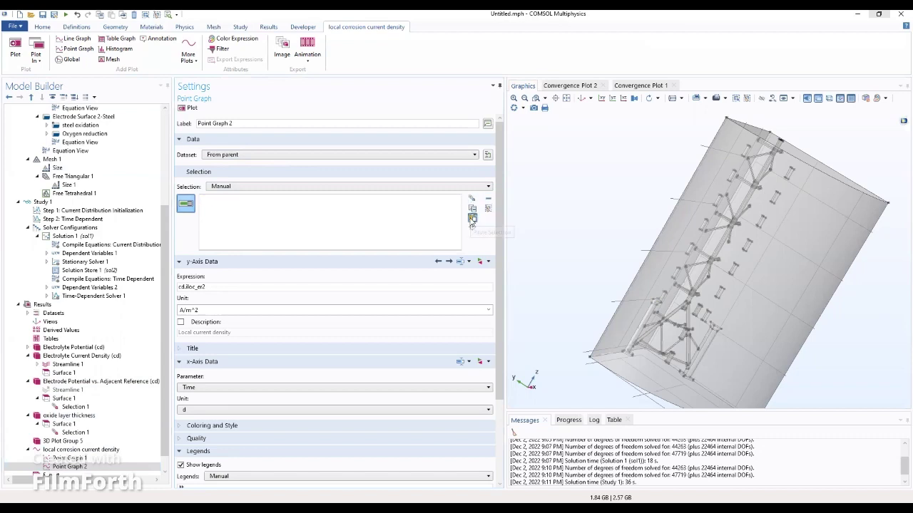
pyautogui.click(472, 219)
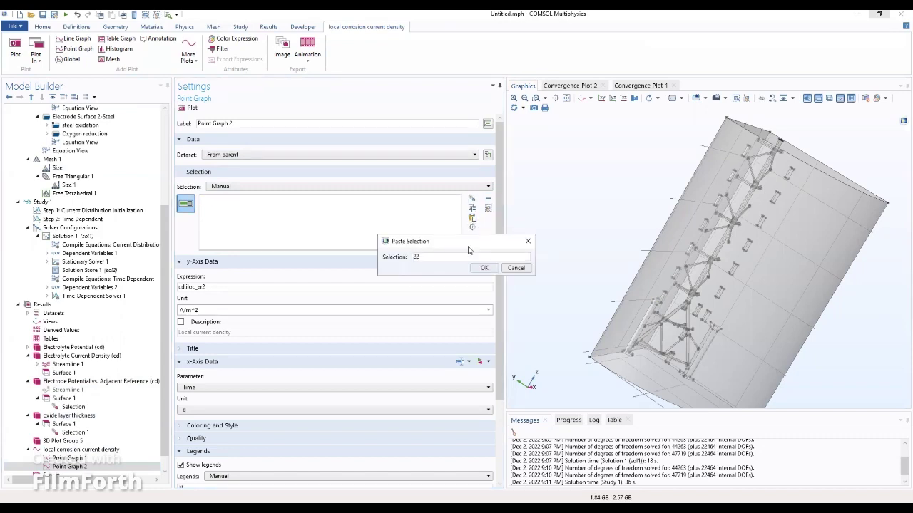
pyautogui.press('Return')
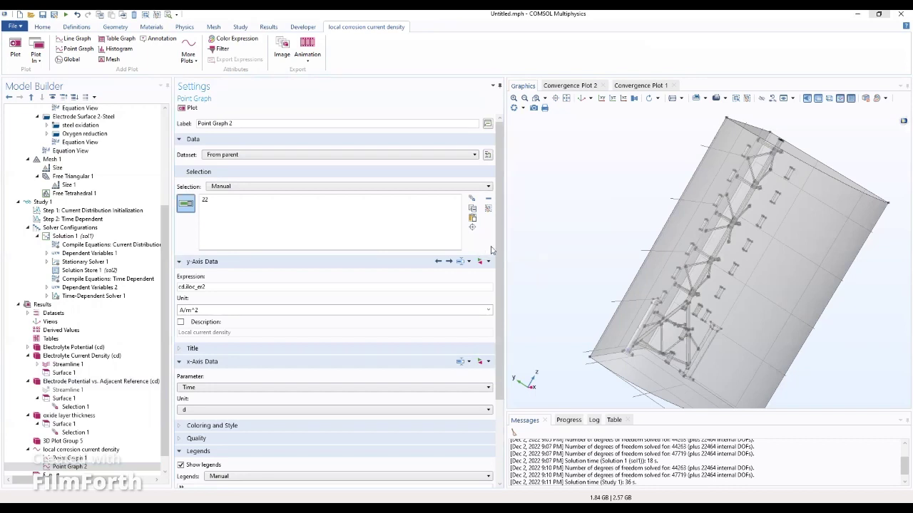
# Change the Point Graph 2 legend to "Bottom of leg" and display the local corrosion current density plot group
pyautogui.scroll(-3, 285, 342)
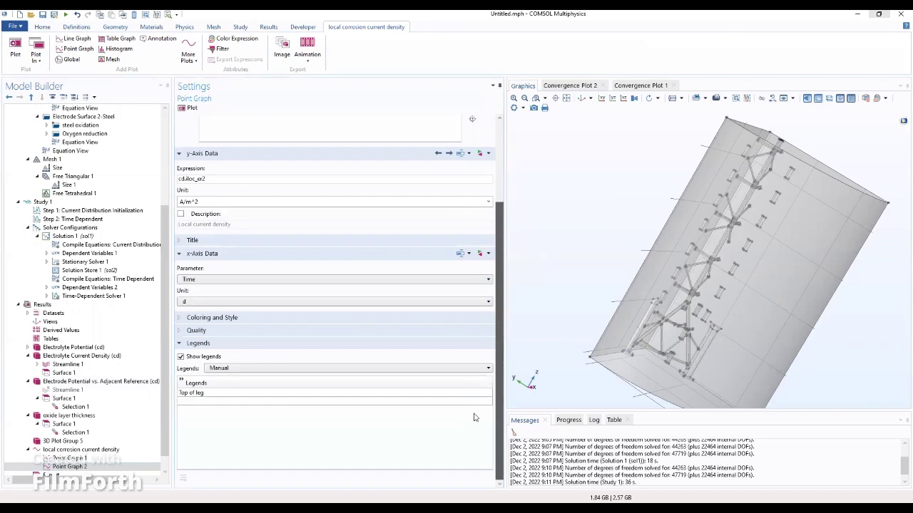
pyautogui.click(205, 398)
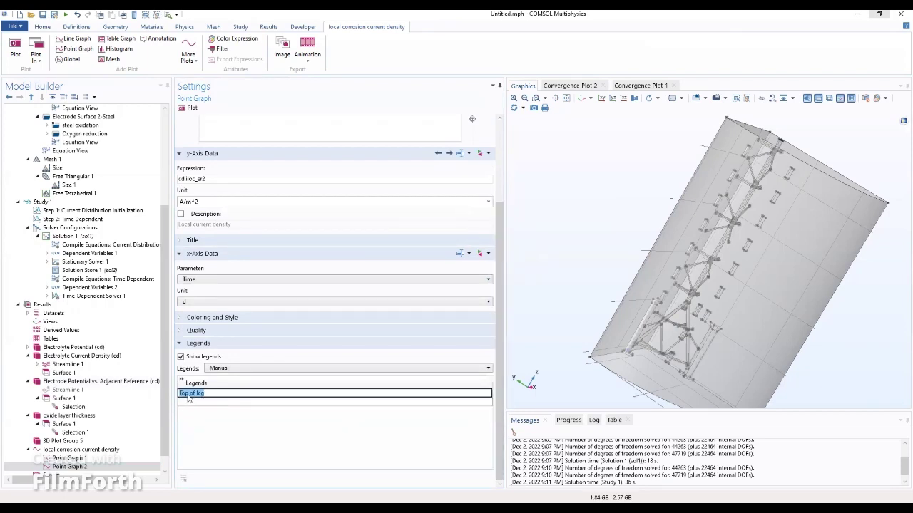
pyautogui.doubleClick(184, 393)
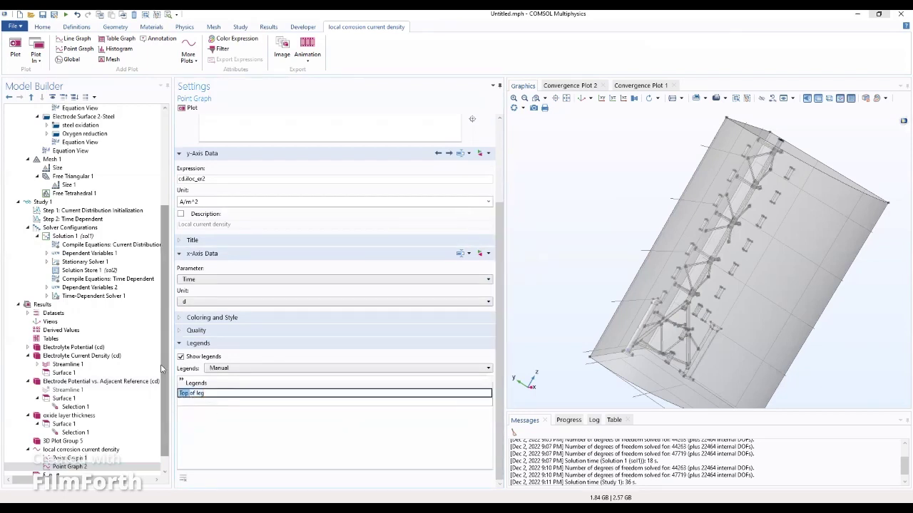
pyautogui.press('BackSpace')
pyautogui.write('Bottom')
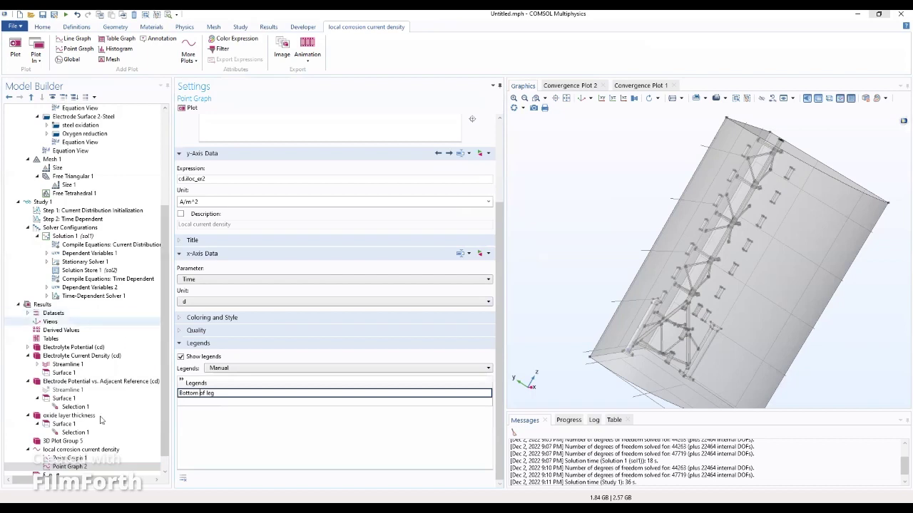
pyautogui.click(79, 449)
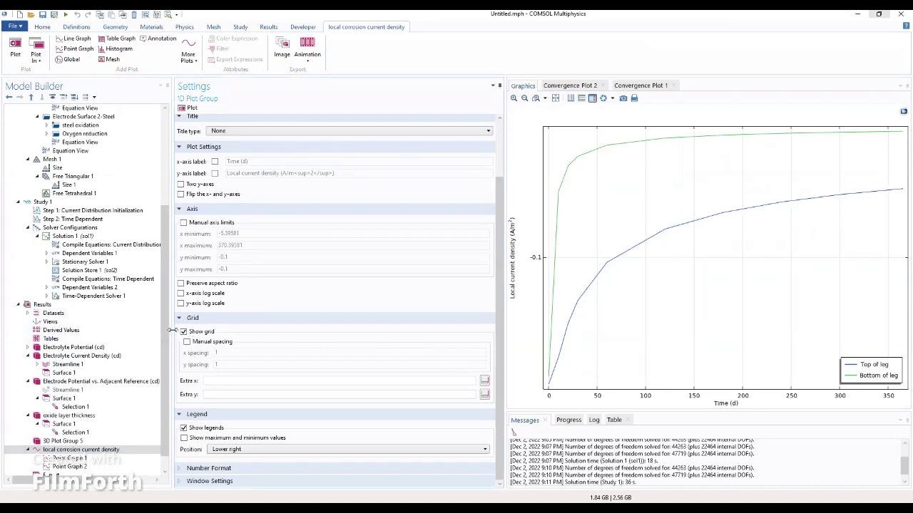
# Review the local corrosion current density graphs and the electrode potential, electrolyte current density and electrolyte potential plots
pyautogui.scroll(-1, 150, 392)
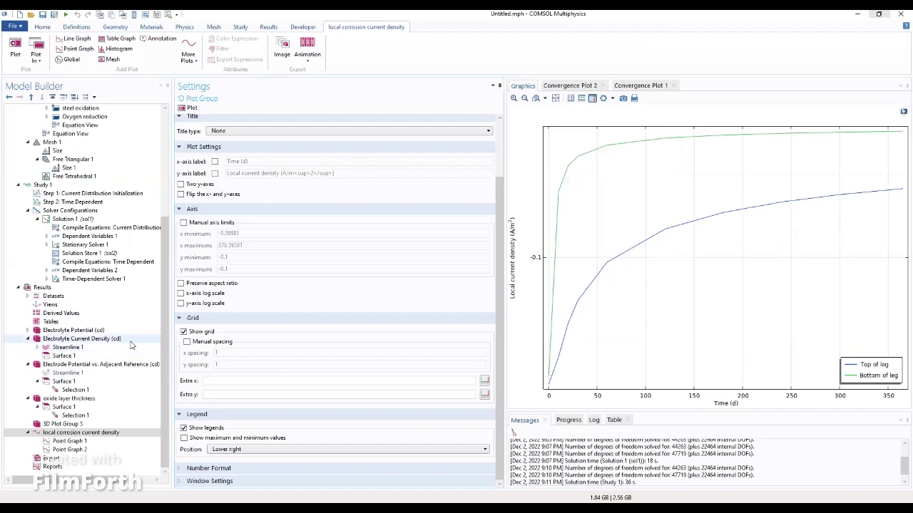
pyautogui.click(70, 450)
pyautogui.click(74, 441)
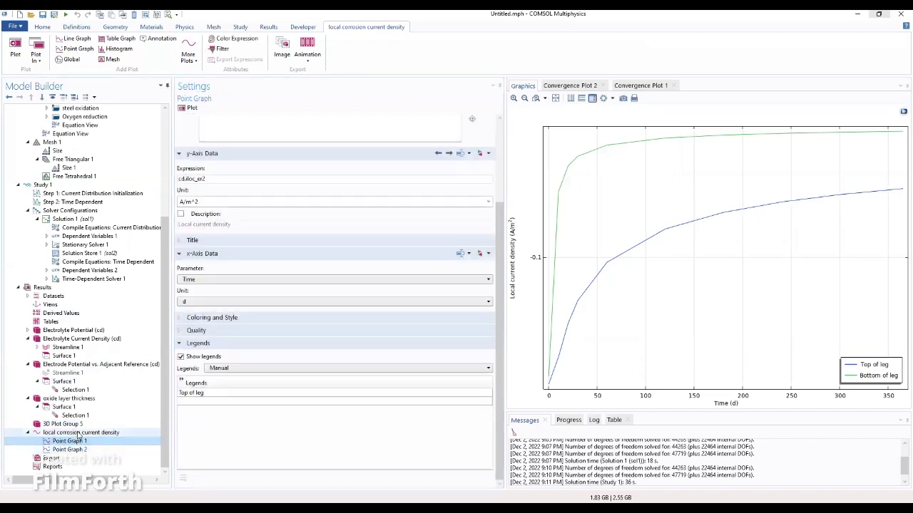
pyautogui.click(77, 433)
pyautogui.click(78, 399)
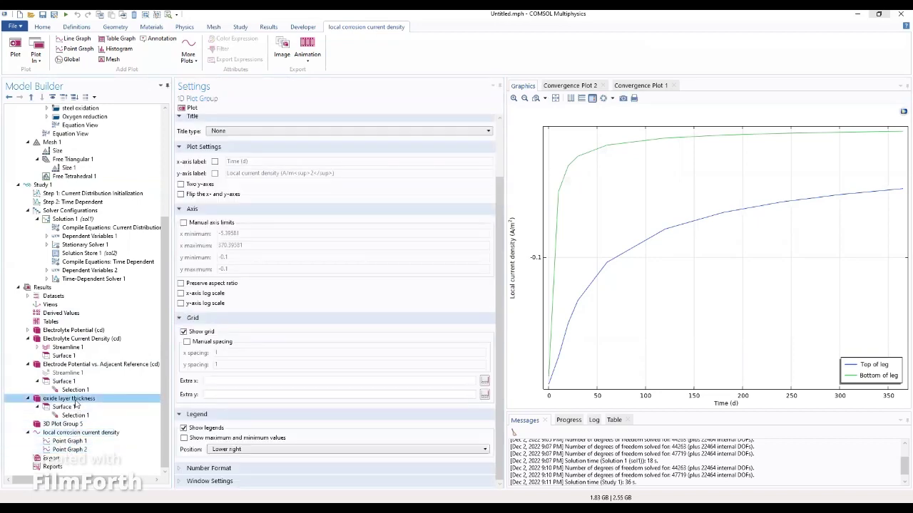
pyautogui.click(80, 390)
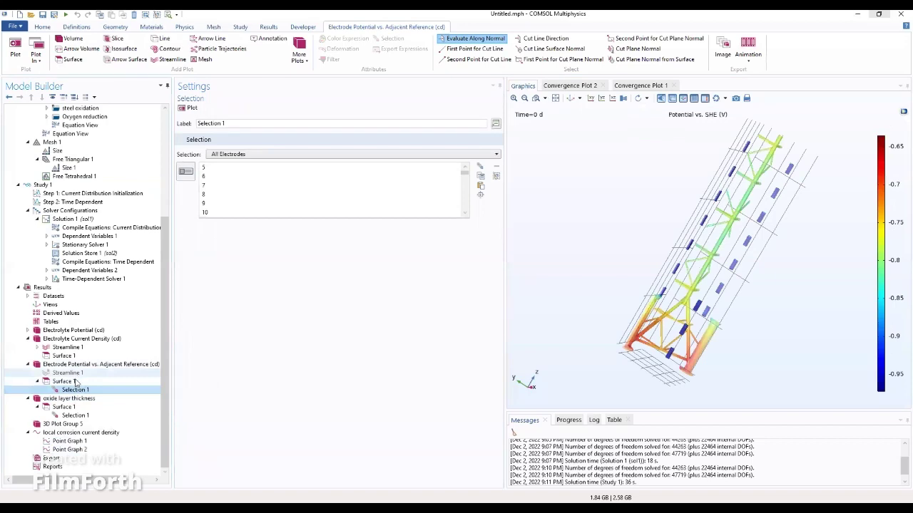
pyautogui.click(75, 348)
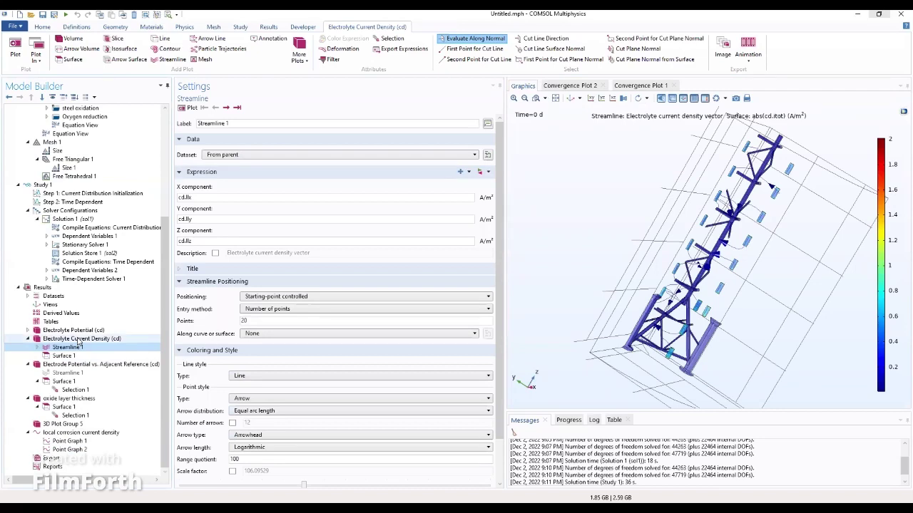
pyautogui.click(78, 339)
pyautogui.click(74, 330)
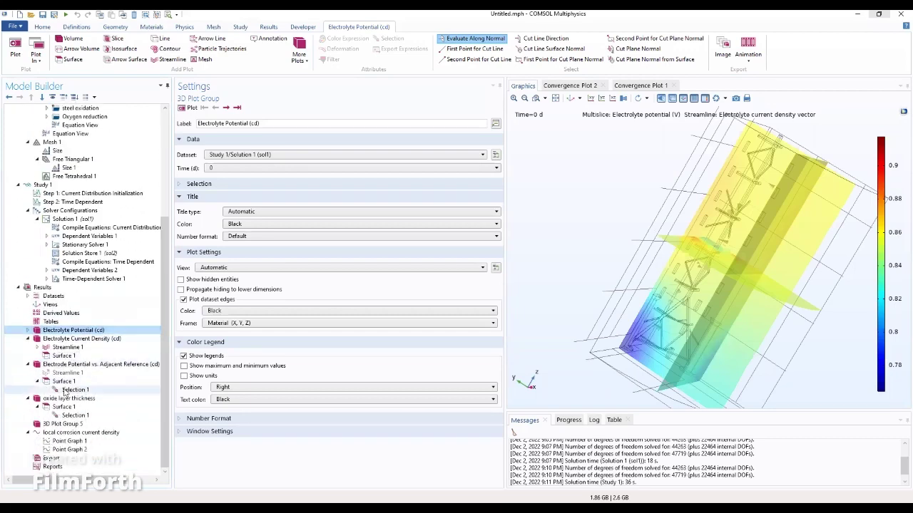
# Go through the result plots from electrolyte current density via electrode potential and oxide layer thickness to the two point graphs
pyautogui.click(66, 348)
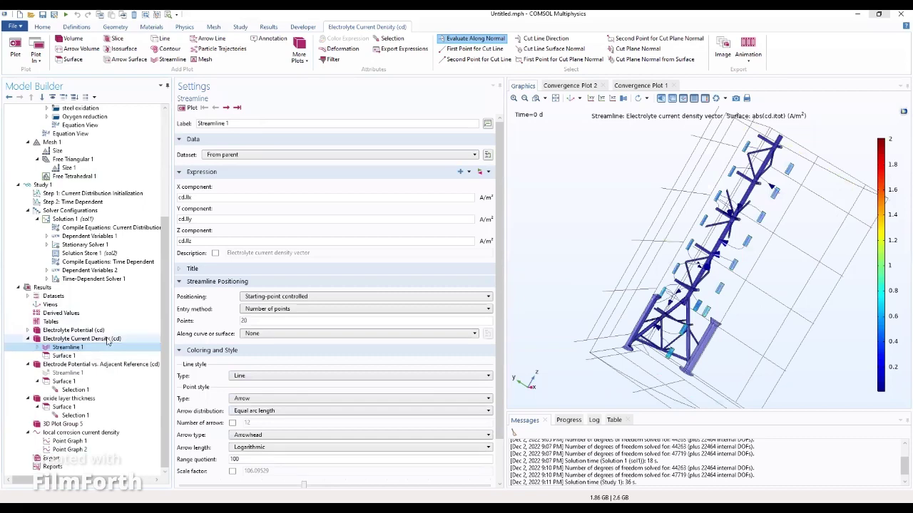
pyautogui.click(71, 383)
pyautogui.click(80, 366)
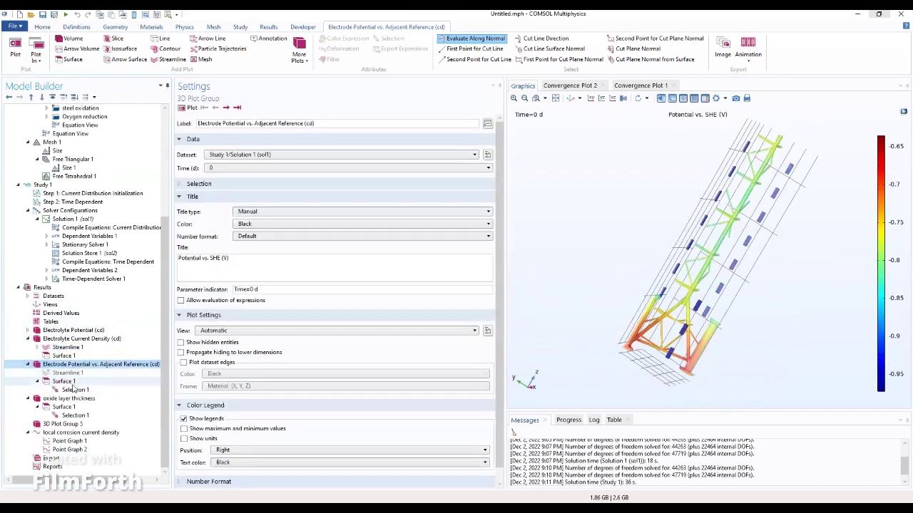
pyautogui.click(75, 390)
pyautogui.click(71, 399)
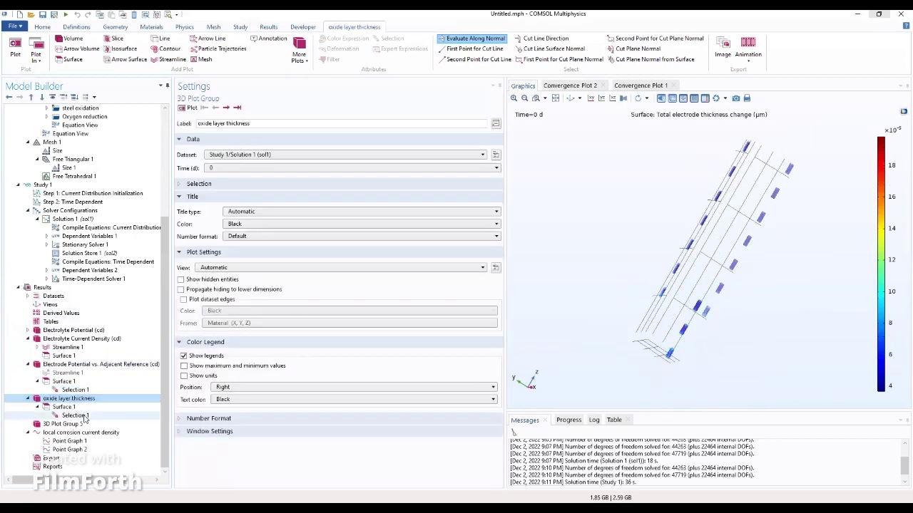
pyautogui.click(80, 425)
pyautogui.click(77, 442)
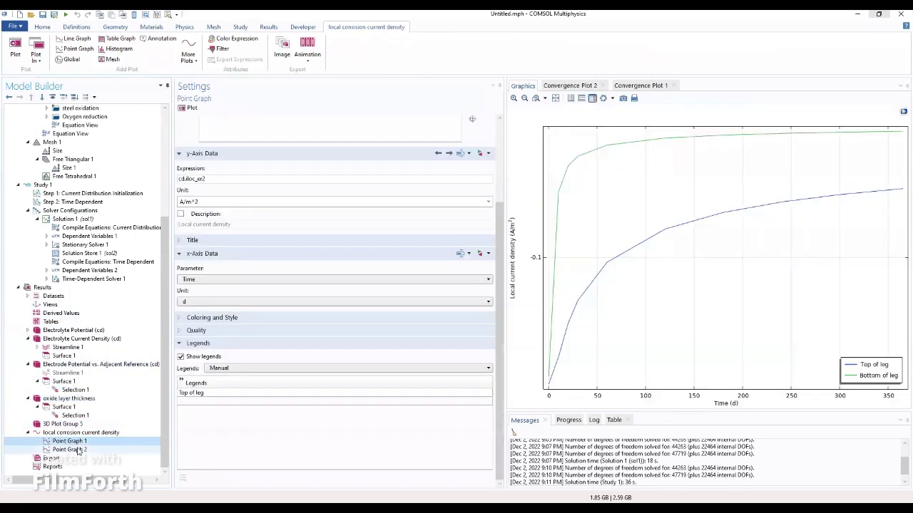
pyautogui.click(75, 449)
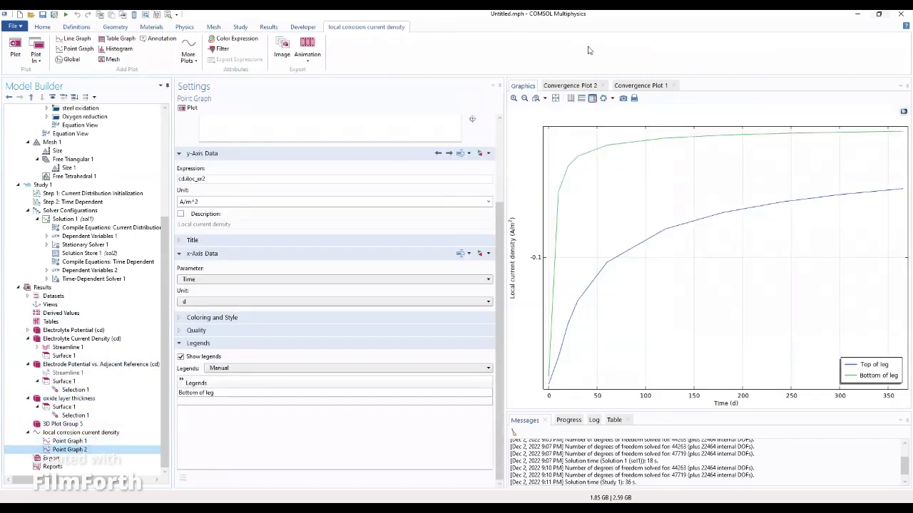